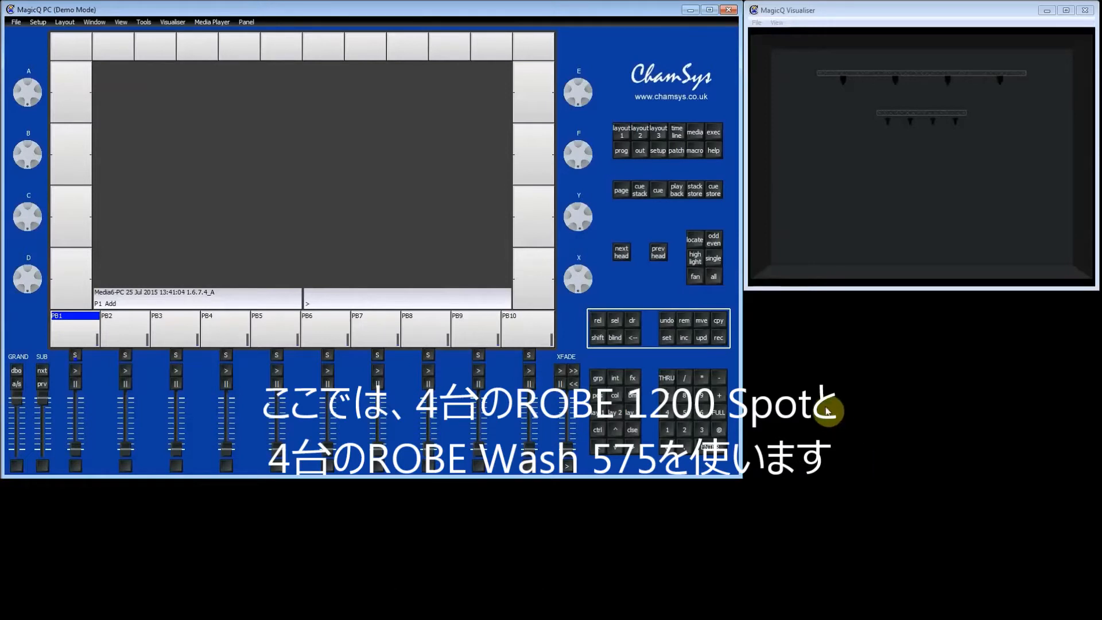
- Check the patched heads, then select the All Spot1200 group, locate it and record the first cue on playback PB1
{"action": "left_click", "coordinate": [676, 152]}
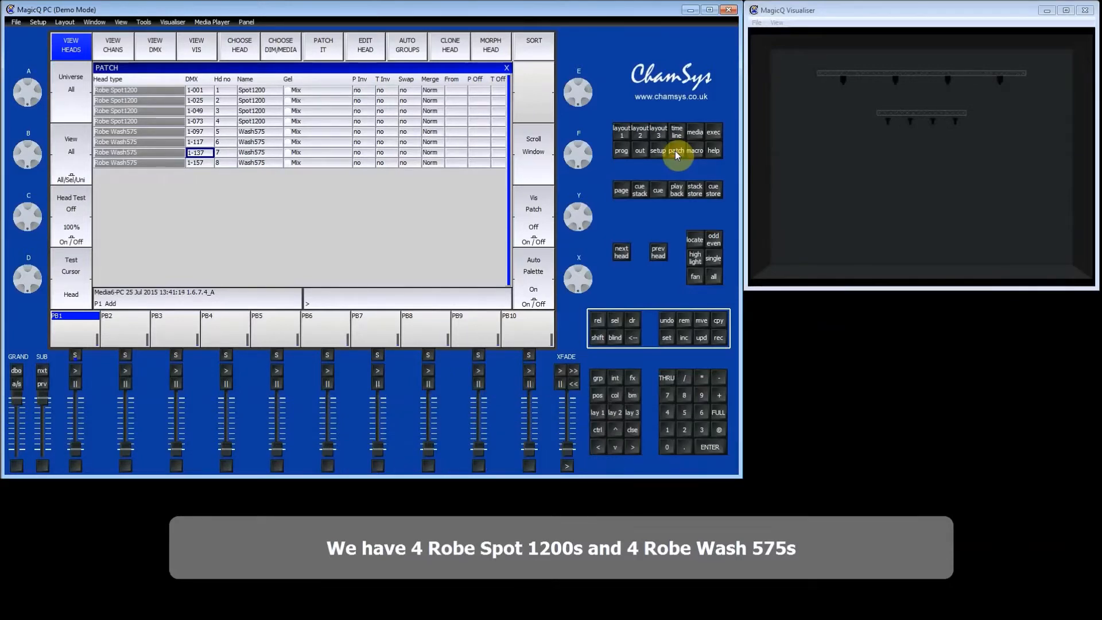
{"action": "left_click", "coordinate": [623, 135]}
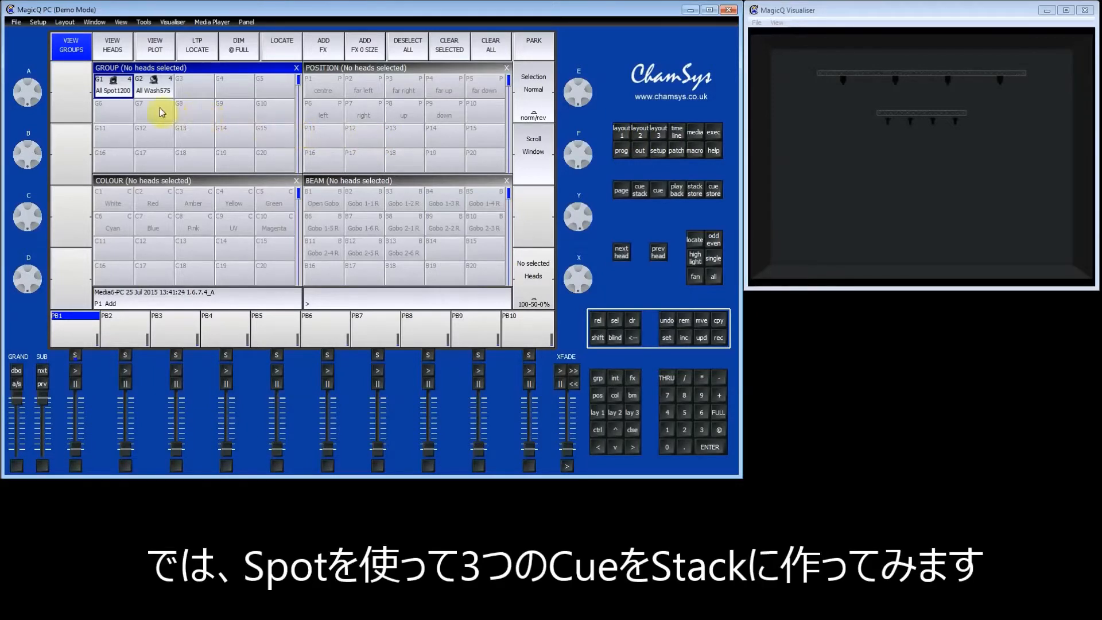
{"action": "left_click", "coordinate": [119, 97]}
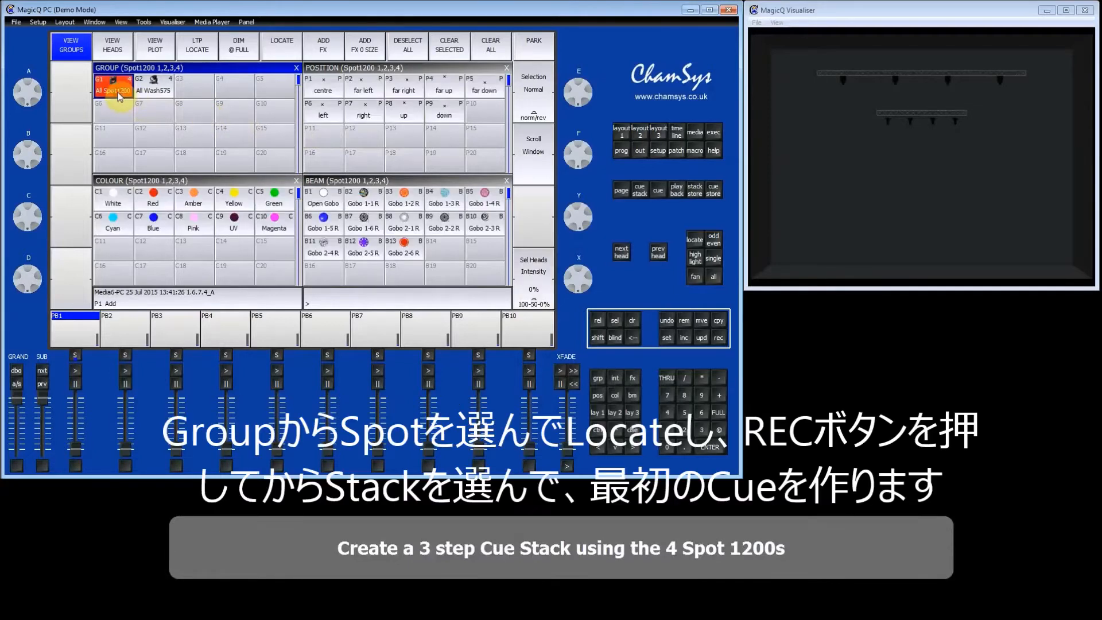
{"action": "left_click", "coordinate": [281, 47]}
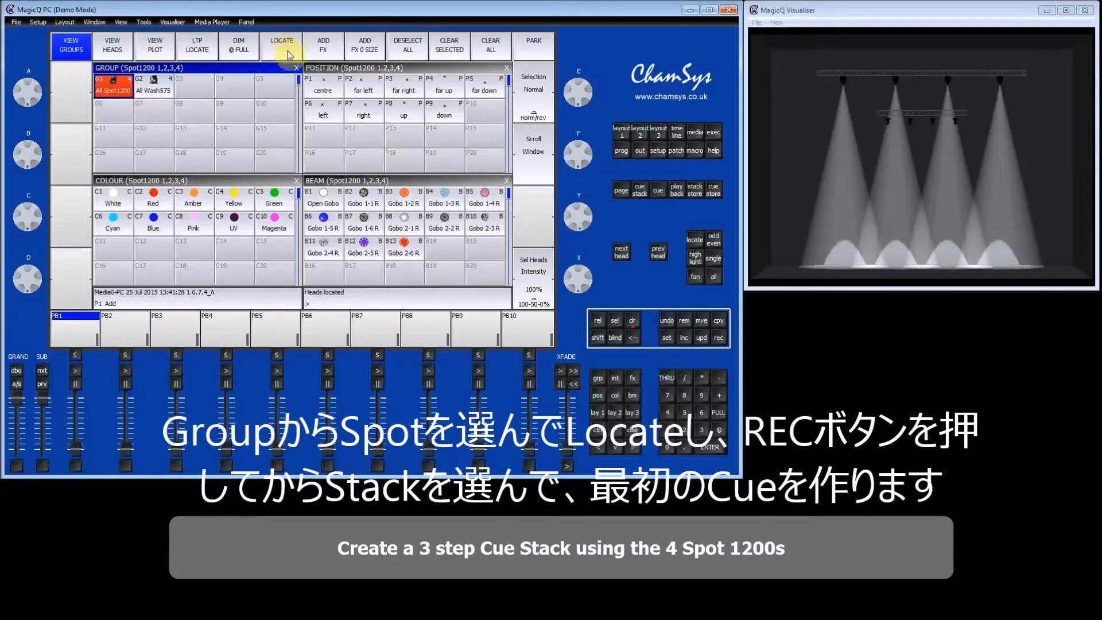
{"action": "left_click", "coordinate": [723, 338]}
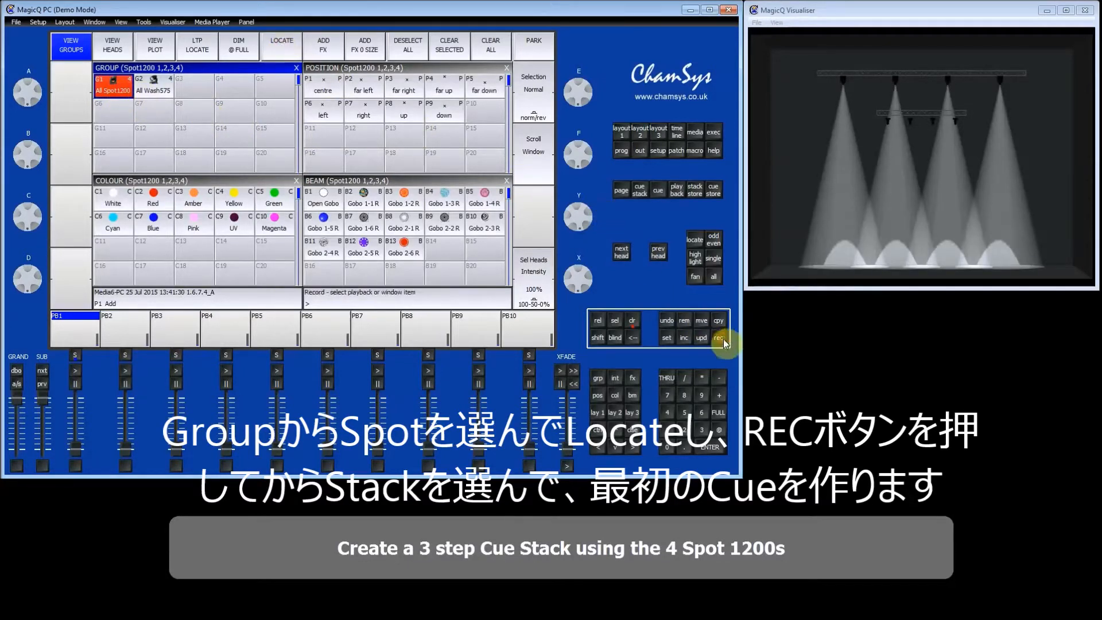
{"action": "left_click", "coordinate": [74, 325]}
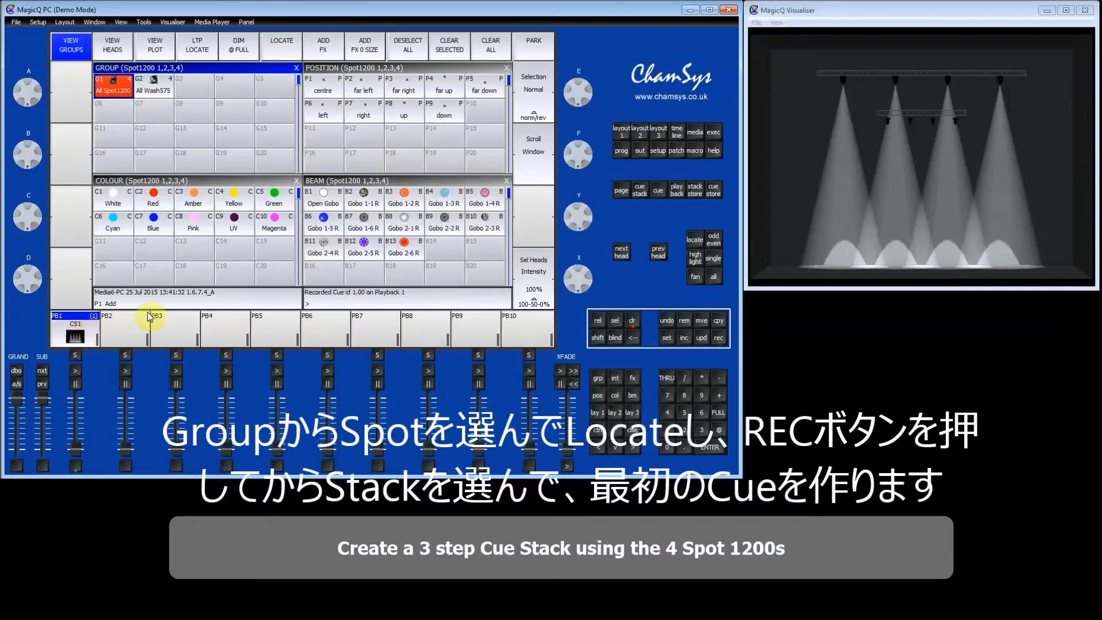
- Colour the spots red, set their tilt to 26 and record the look as the second cue on PB1
{"action": "left_click", "coordinate": [160, 207]}
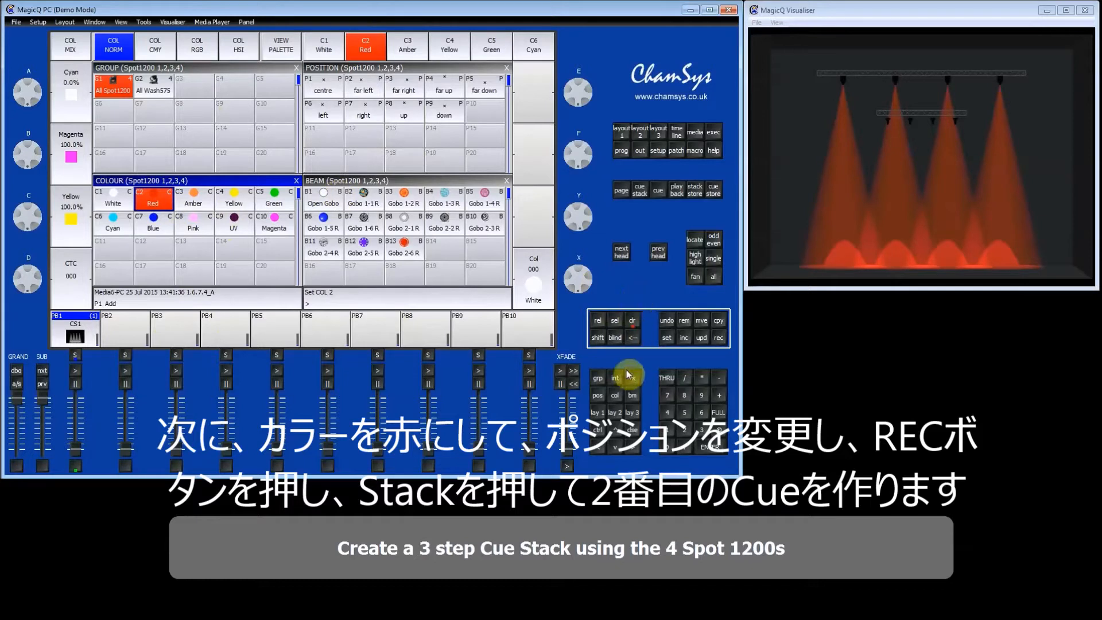
{"action": "left_click", "coordinate": [597, 395]}
{"action": "left_click_drag", "start_coordinate": [585, 215], "coordinate": [586, 229]}
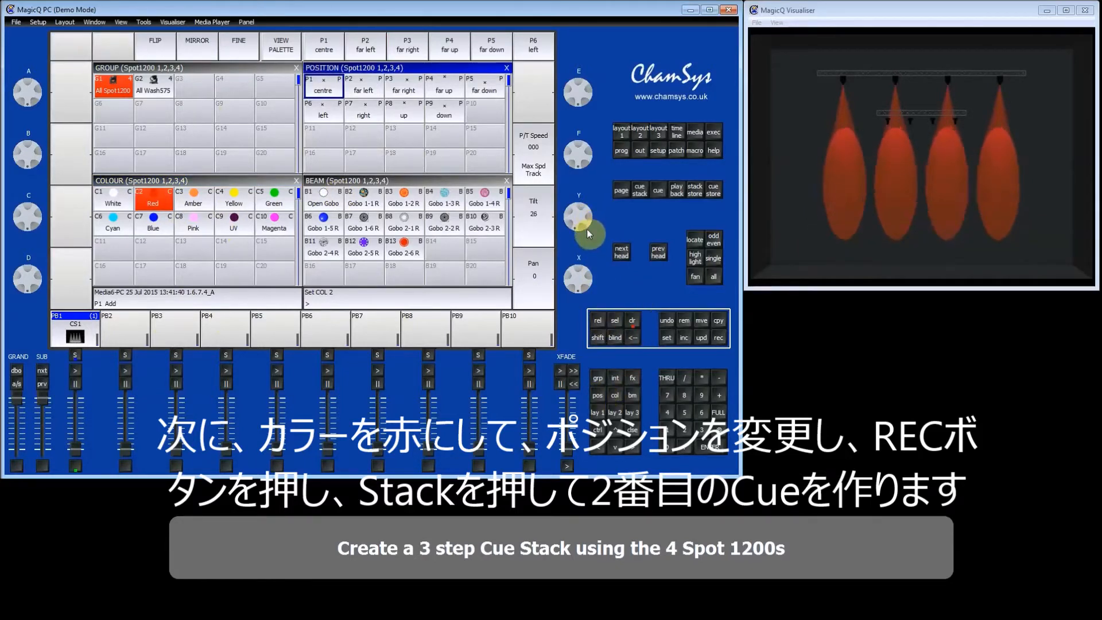
{"action": "left_click", "coordinate": [719, 337]}
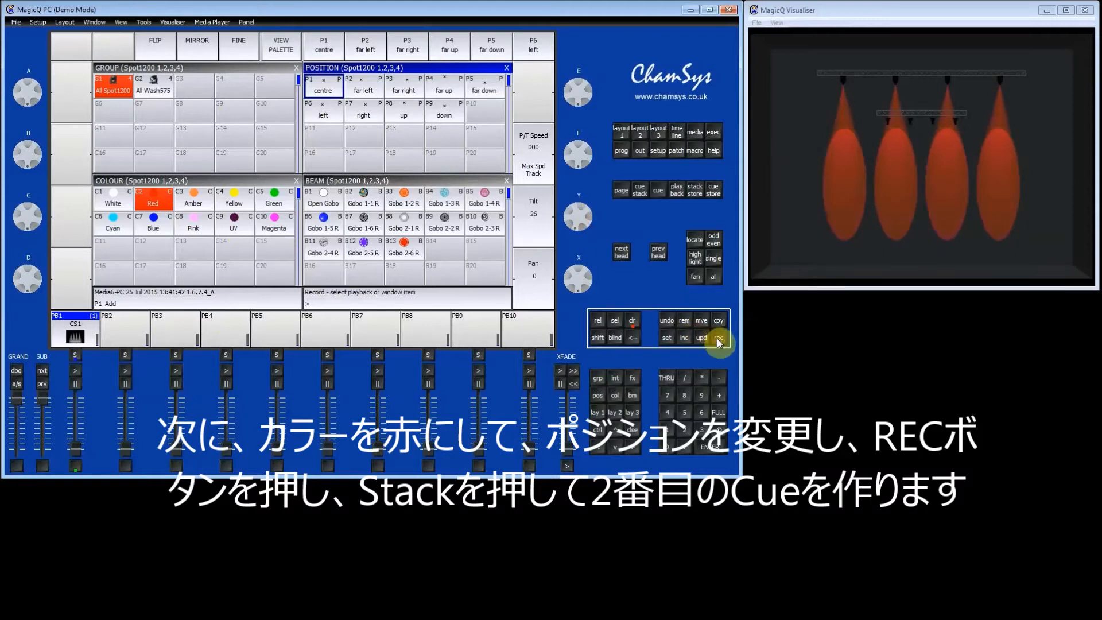
{"action": "left_click", "coordinate": [74, 355]}
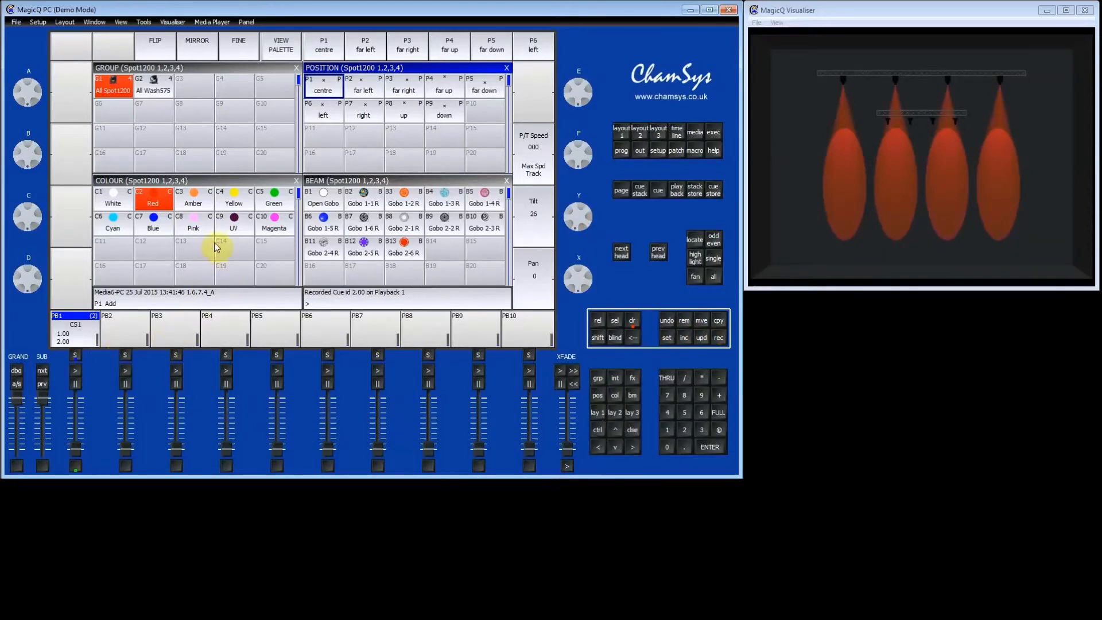
- Colour the spots green, set their tilt to -47 and spread their pan with the Fan function
{"action": "left_click", "coordinate": [271, 205]}
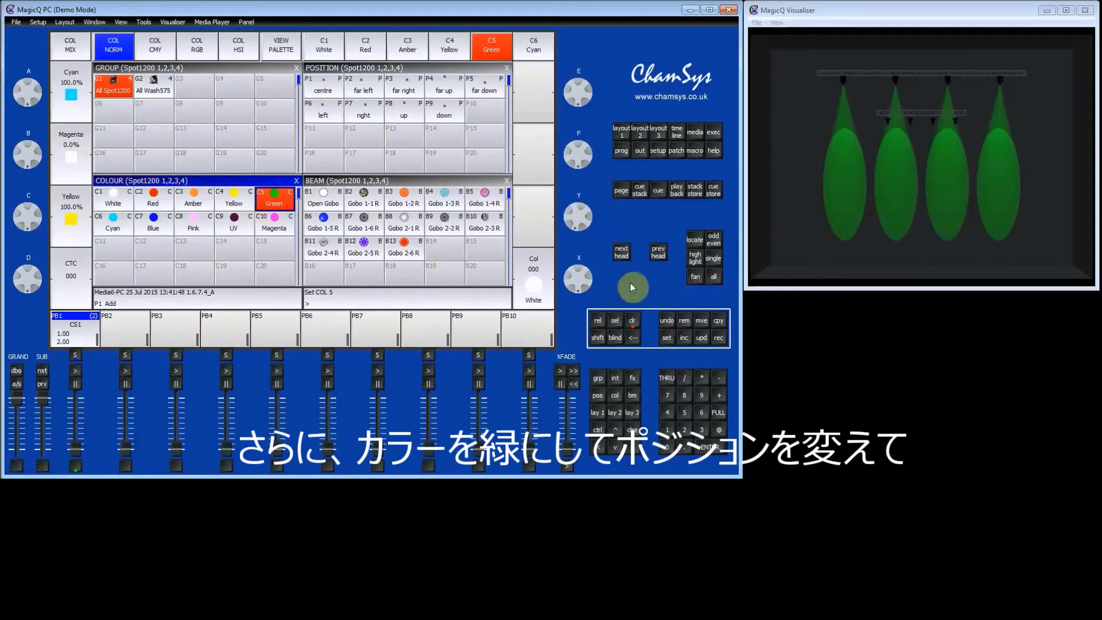
{"action": "left_click", "coordinate": [596, 400]}
{"action": "left_click_drag", "start_coordinate": [579, 218], "coordinate": [576, 172]}
{"action": "left_click", "coordinate": [695, 281]}
{"action": "left_click_drag", "start_coordinate": [579, 275], "coordinate": [584, 283]}
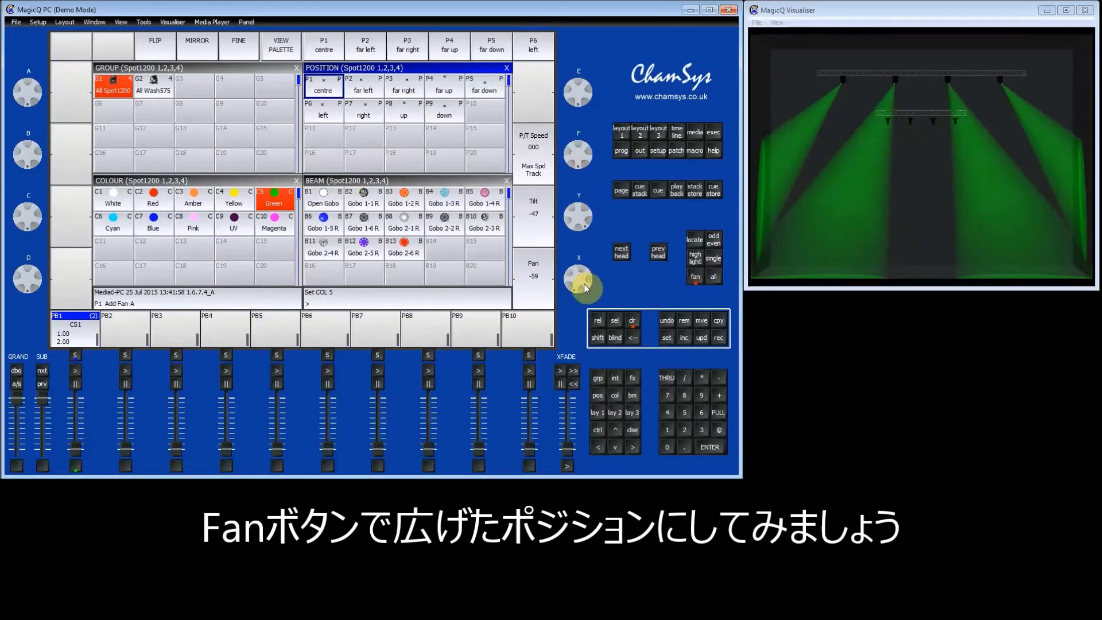
{"action": "left_click", "coordinate": [695, 281]}
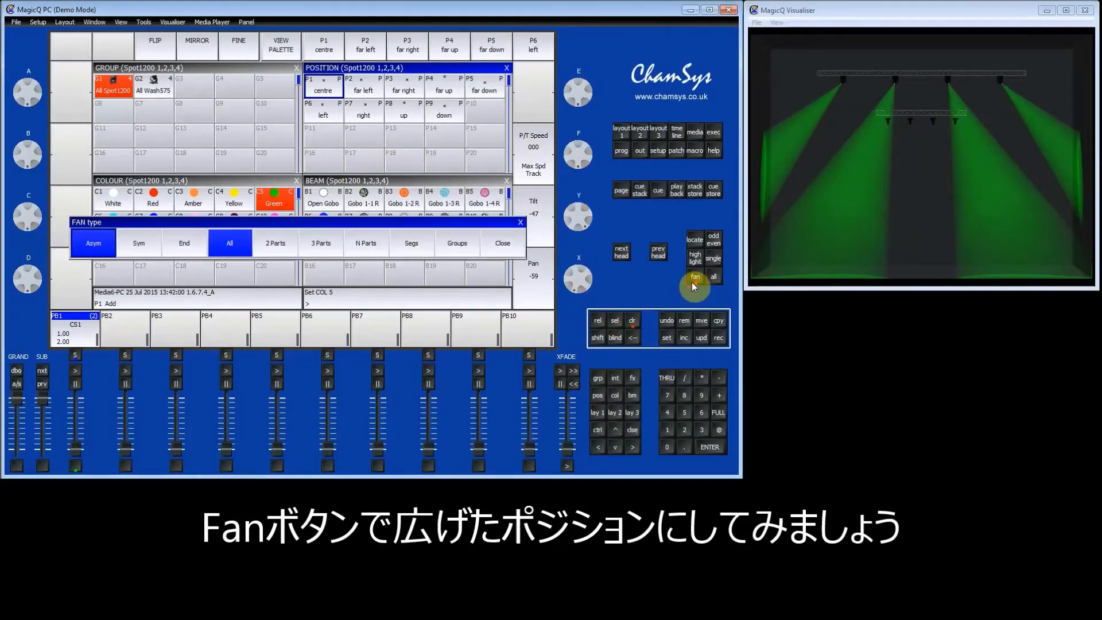
- Record the fanned green look as the third cue on PB1 and clear the programmer
{"action": "left_click", "coordinate": [718, 339]}
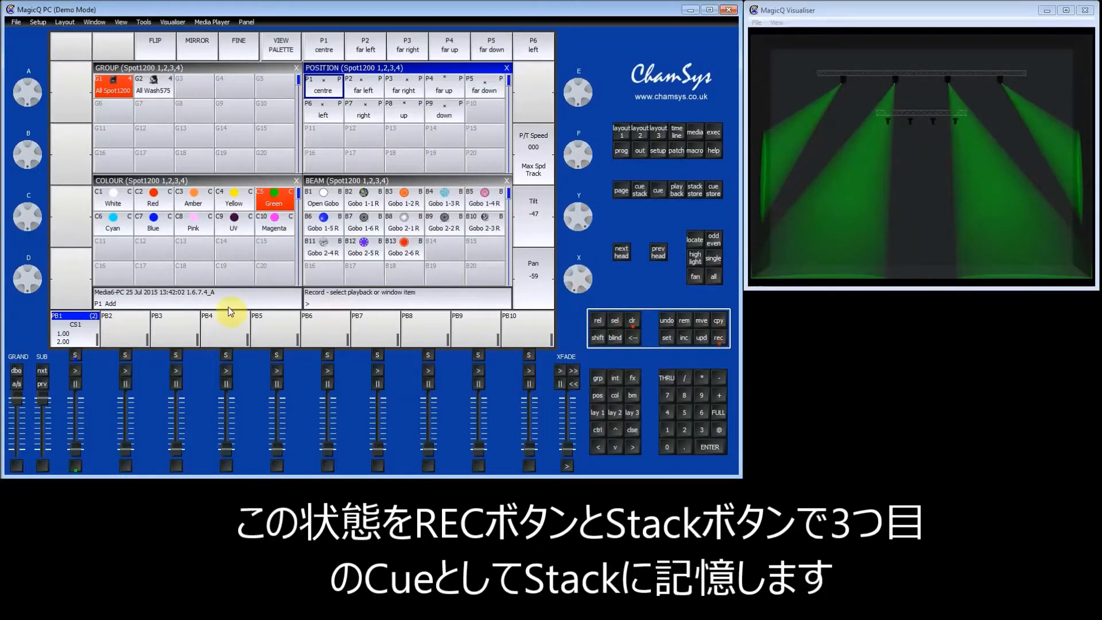
{"action": "left_click", "coordinate": [87, 333]}
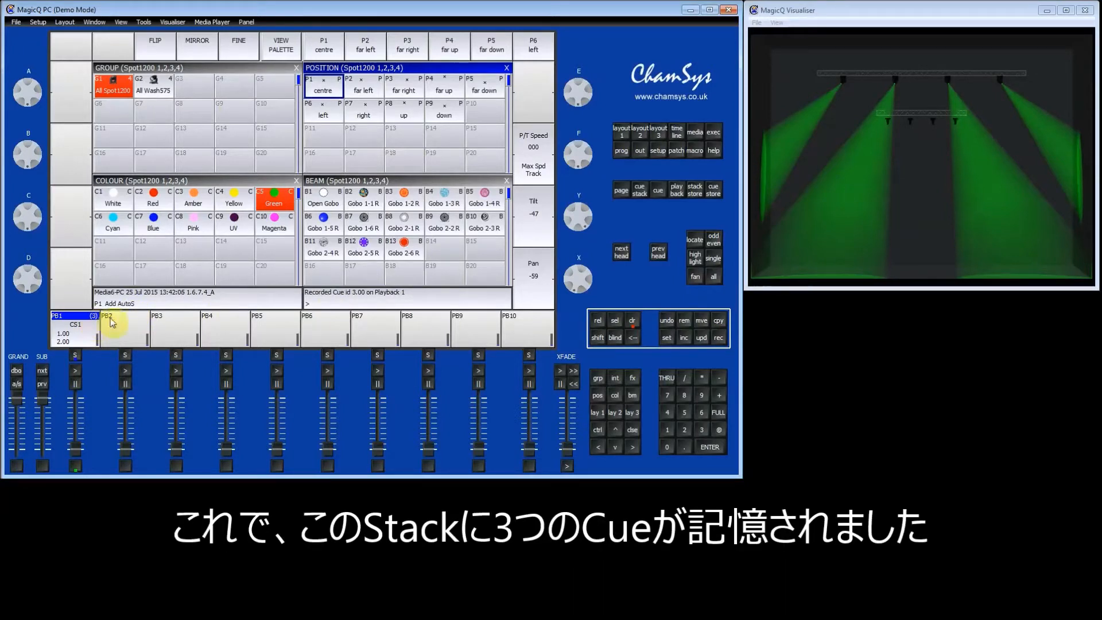
{"action": "left_click", "coordinate": [632, 320]}
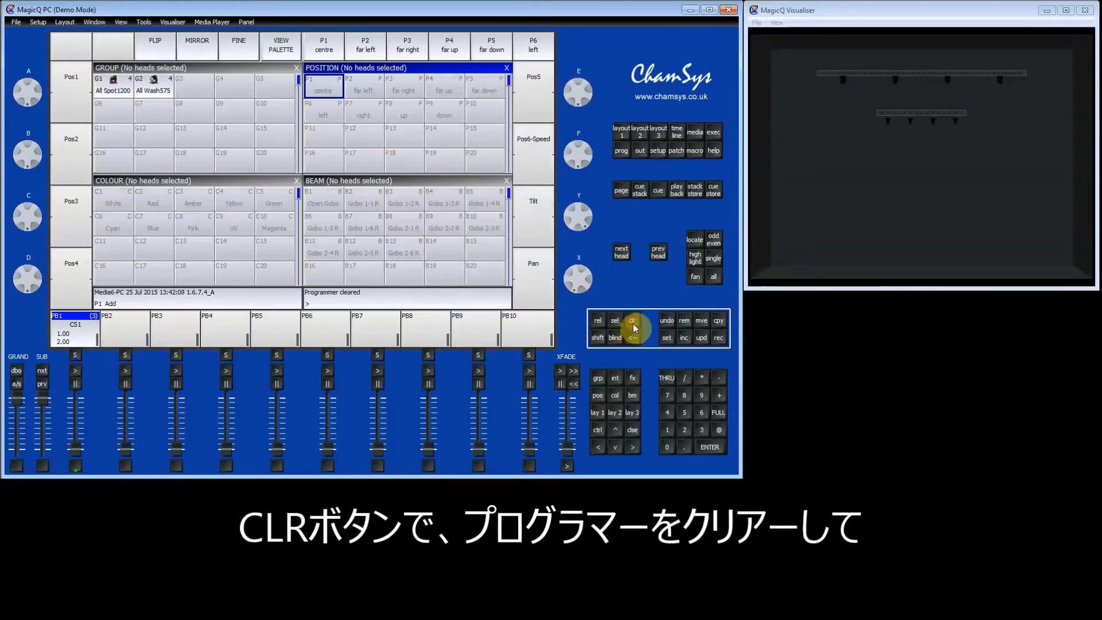
- Open the cue stack of PB1 and set all of its steps to individual cue timing
{"action": "double_click", "coordinate": [78, 341]}
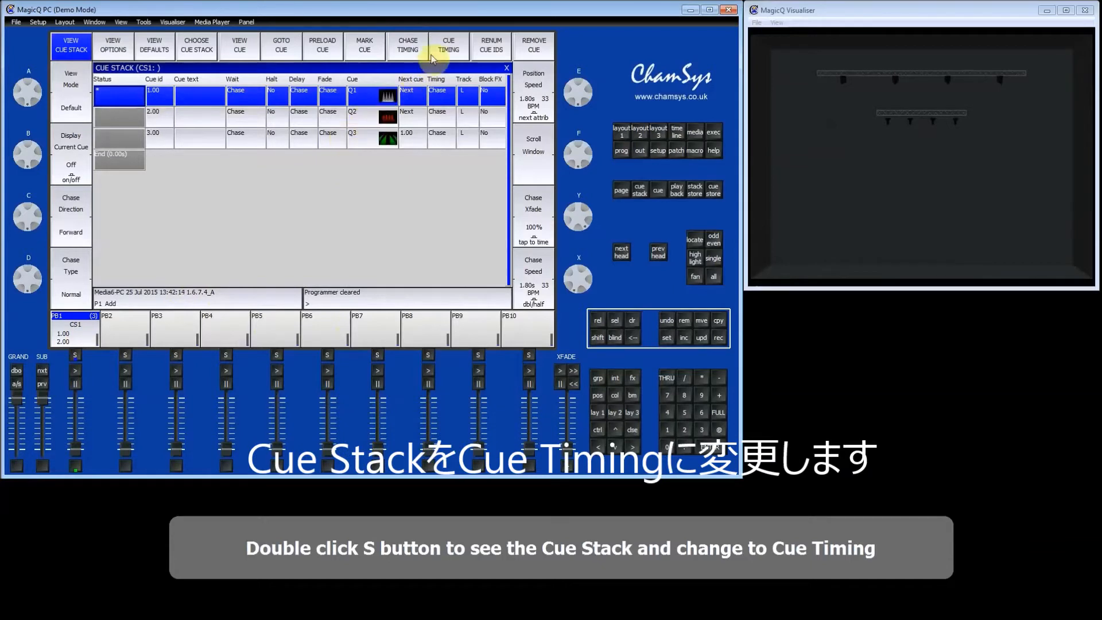
{"action": "left_click", "coordinate": [449, 50]}
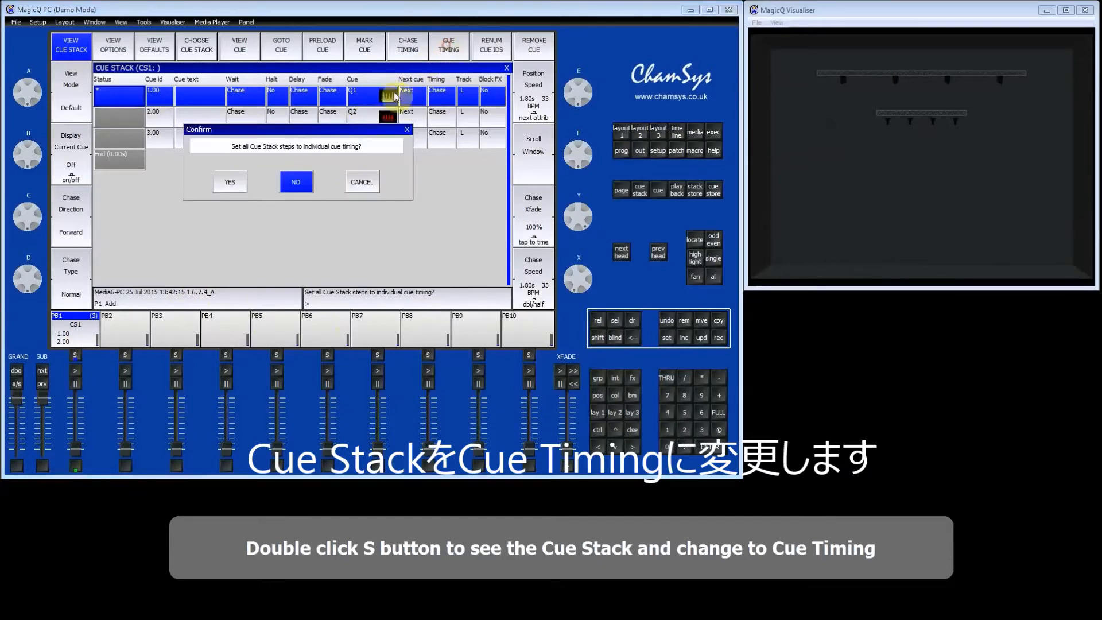
{"action": "left_click", "coordinate": [225, 182]}
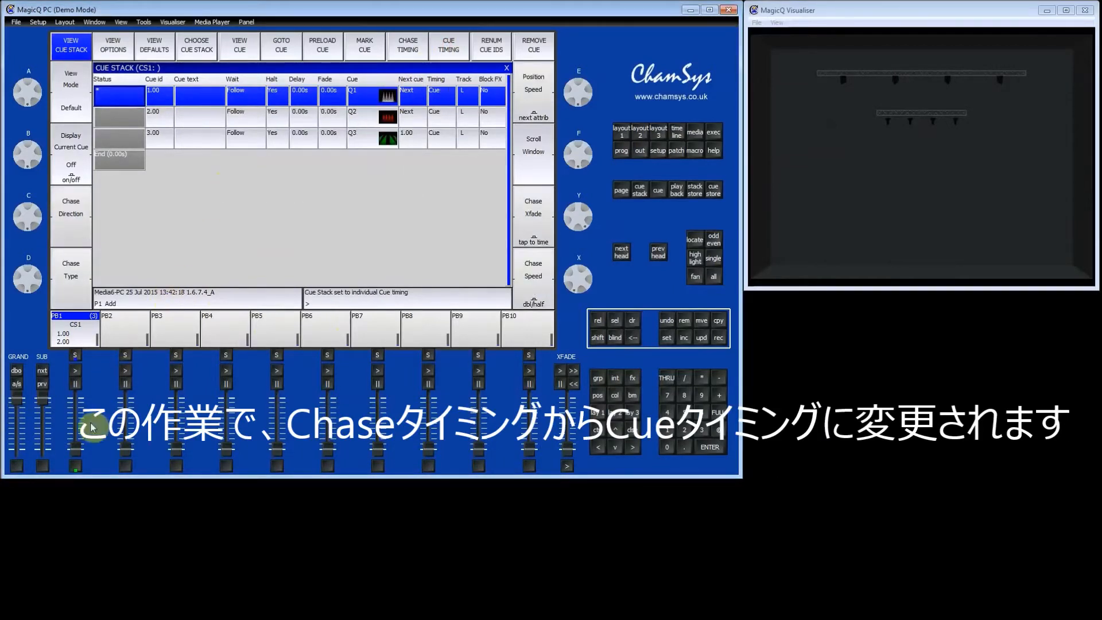
- Play back the PB1 stack by raising its fader, stepping through cues 2 and 3, and lowering the fader to release it
{"action": "left_click_drag", "start_coordinate": [78, 447], "coordinate": [81, 394]}
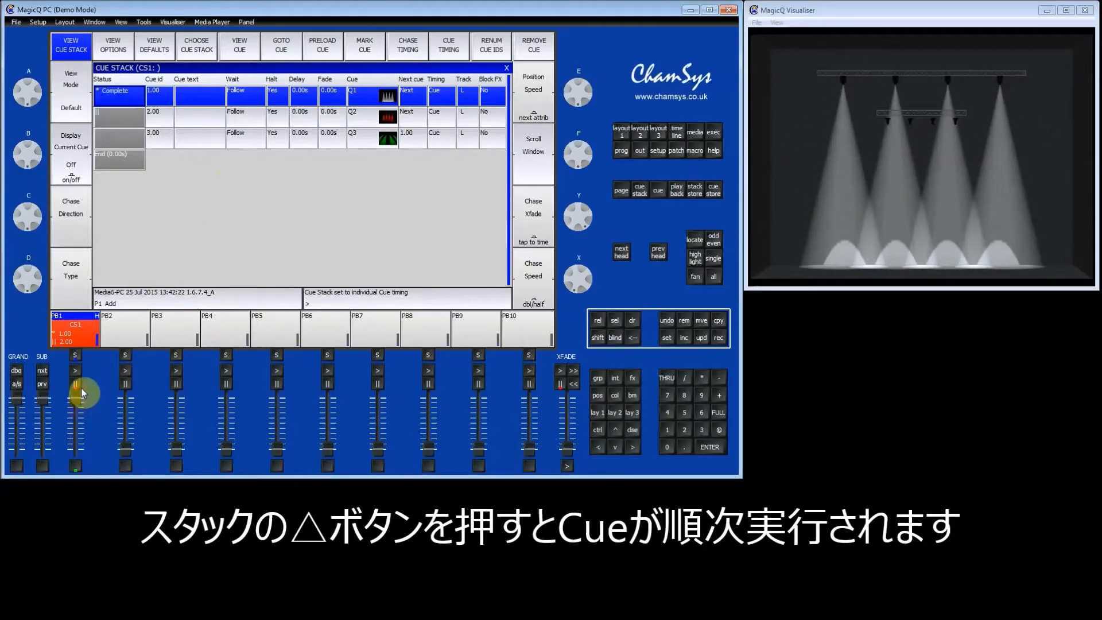
{"action": "left_click", "coordinate": [75, 368]}
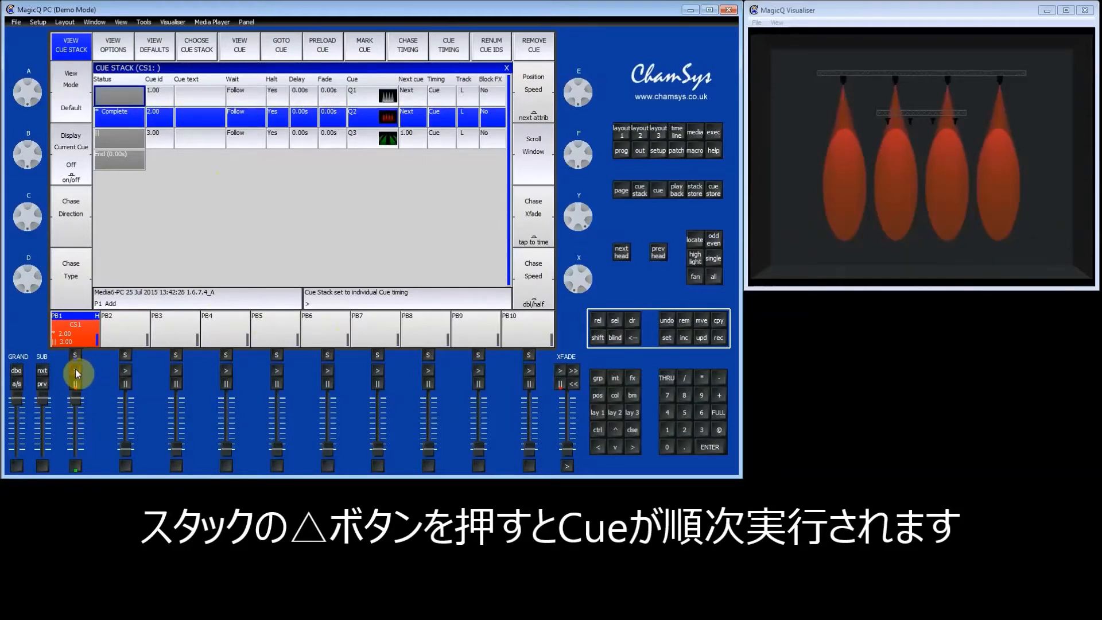
{"action": "left_click", "coordinate": [74, 371]}
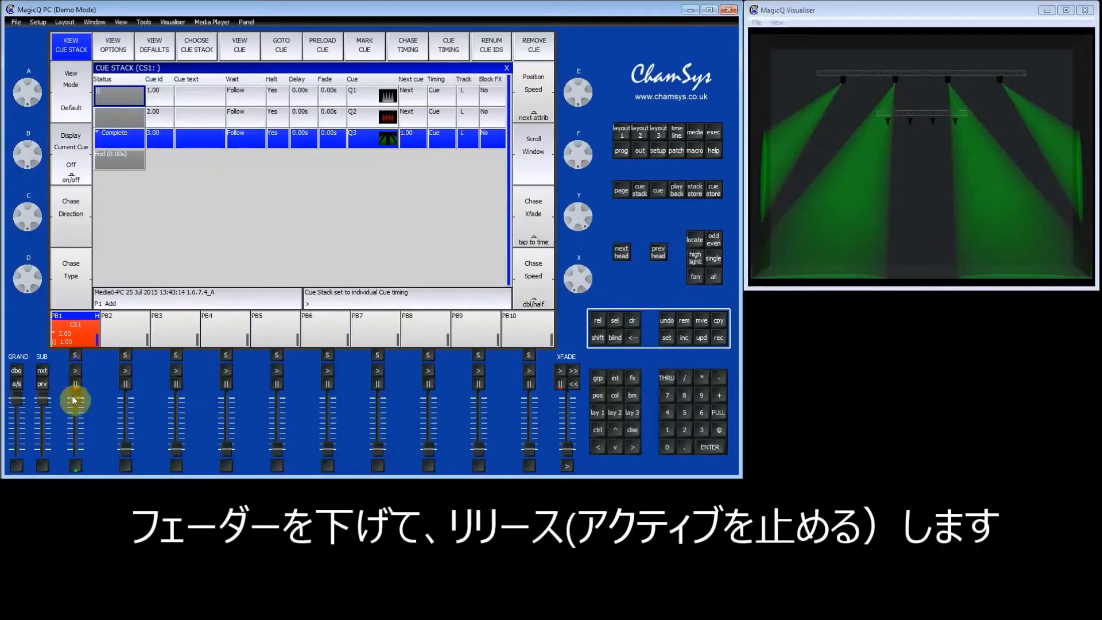
{"action": "left_click_drag", "start_coordinate": [75, 398], "coordinate": [76, 454]}
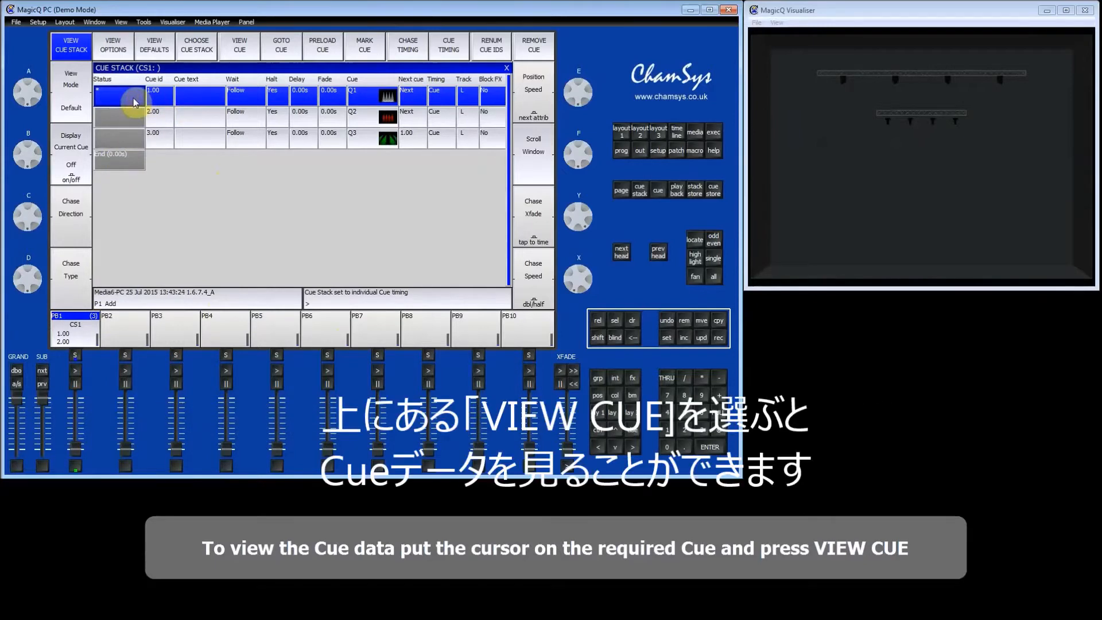
- View the recorded data of cue 1, cue 2 and cue 3 of the stack in turn
{"action": "left_click", "coordinate": [240, 46]}
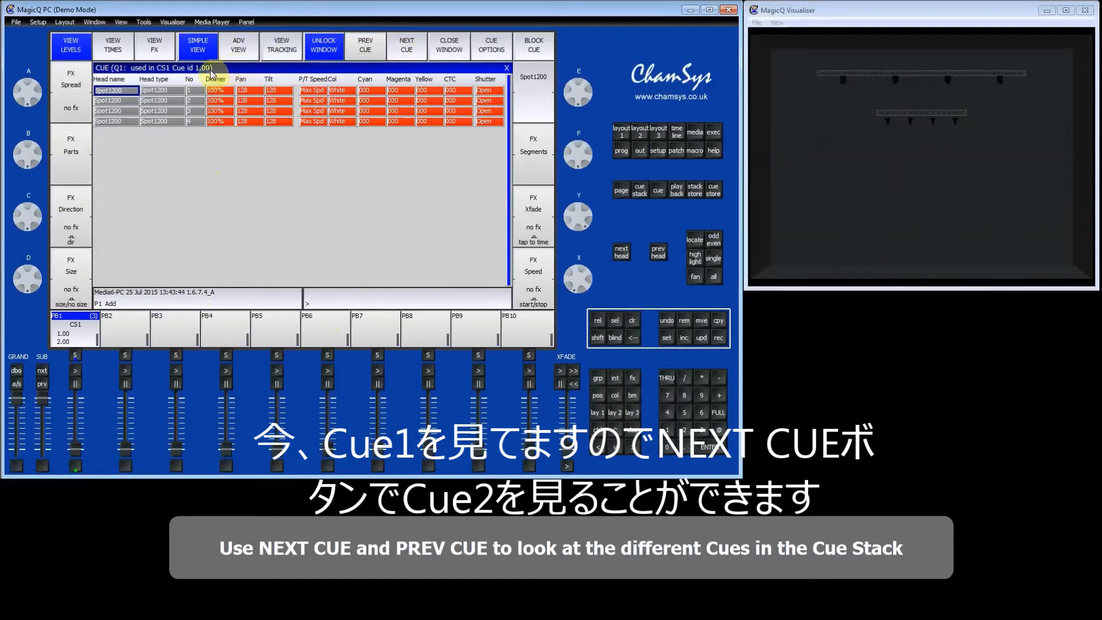
{"action": "left_click", "coordinate": [406, 43]}
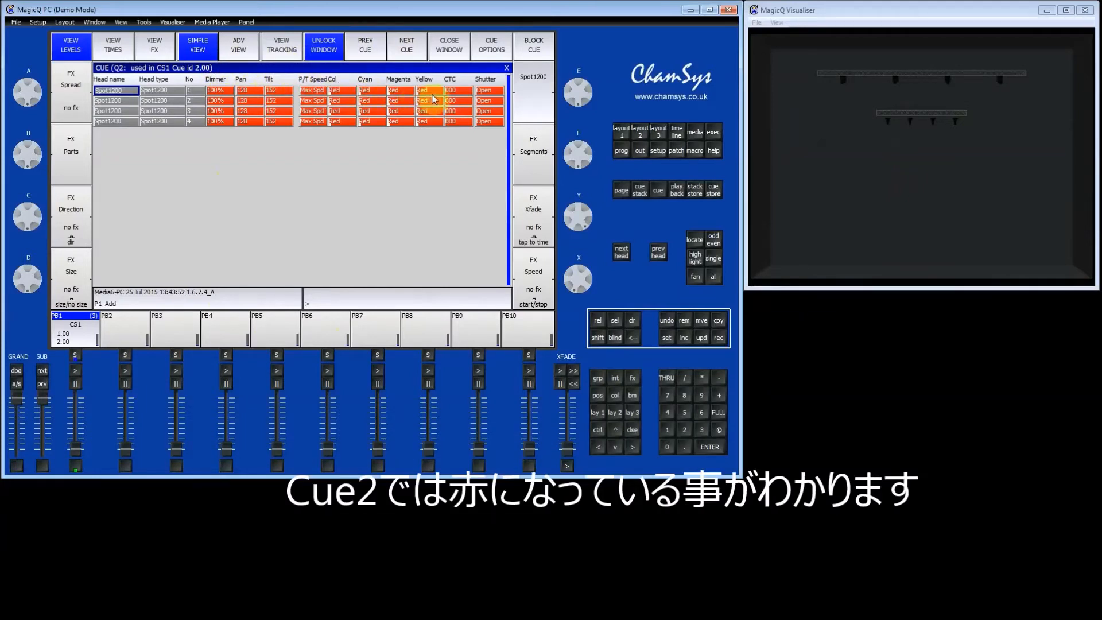
{"action": "left_click", "coordinate": [407, 62]}
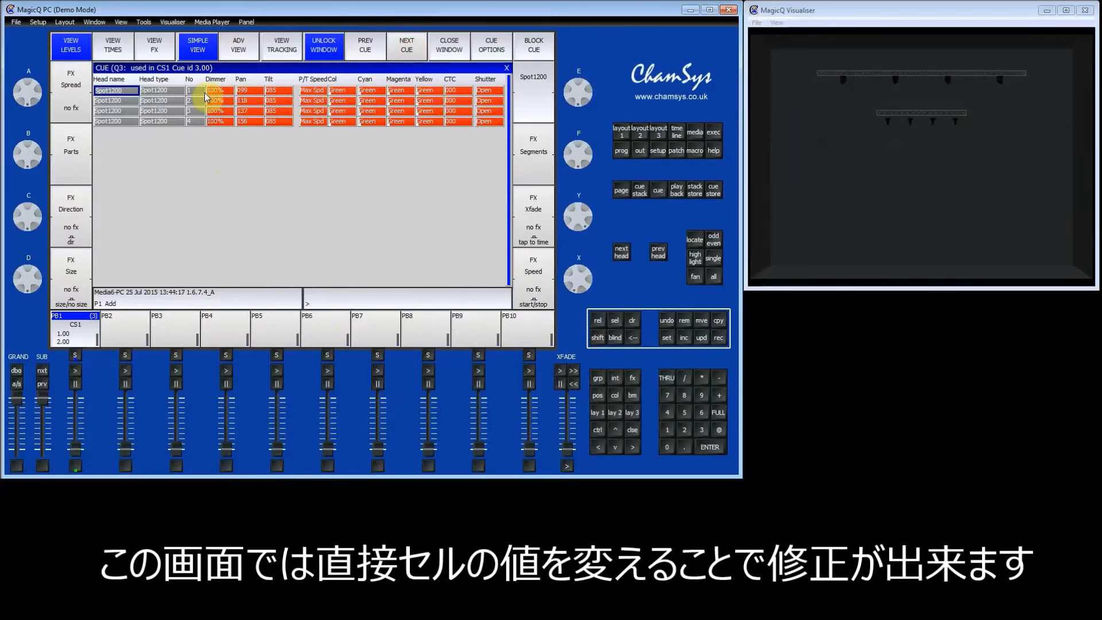
- Set the dimmer of all four heads in cue 3 to 50%, and return it to 100%
{"action": "left_click_drag", "start_coordinate": [220, 91], "coordinate": [221, 118]}
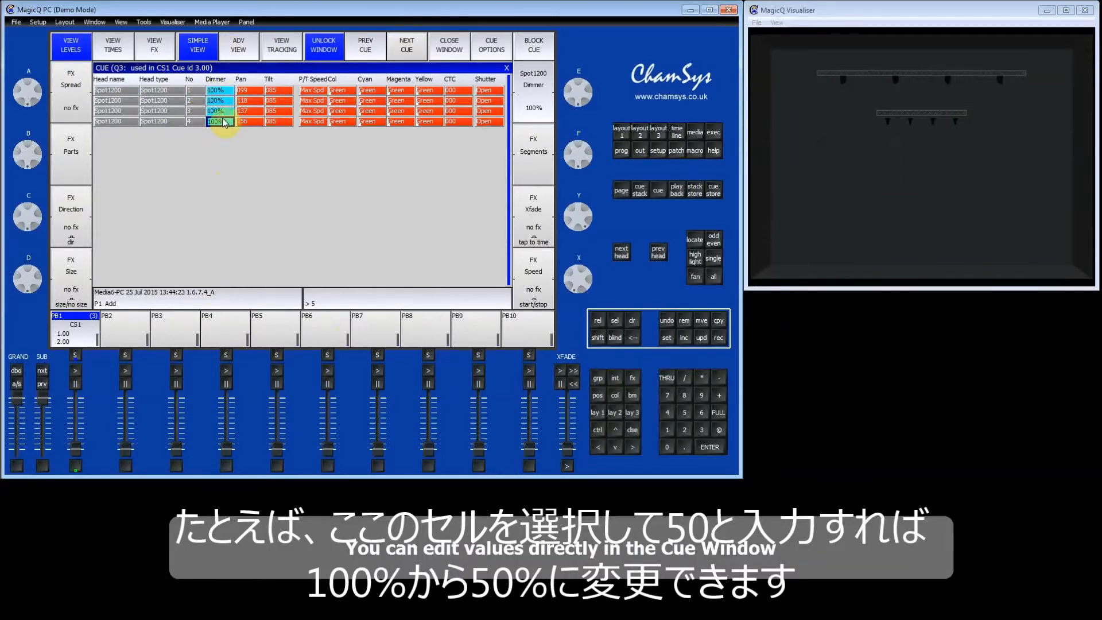
{"action": "key", "text": "Return"}
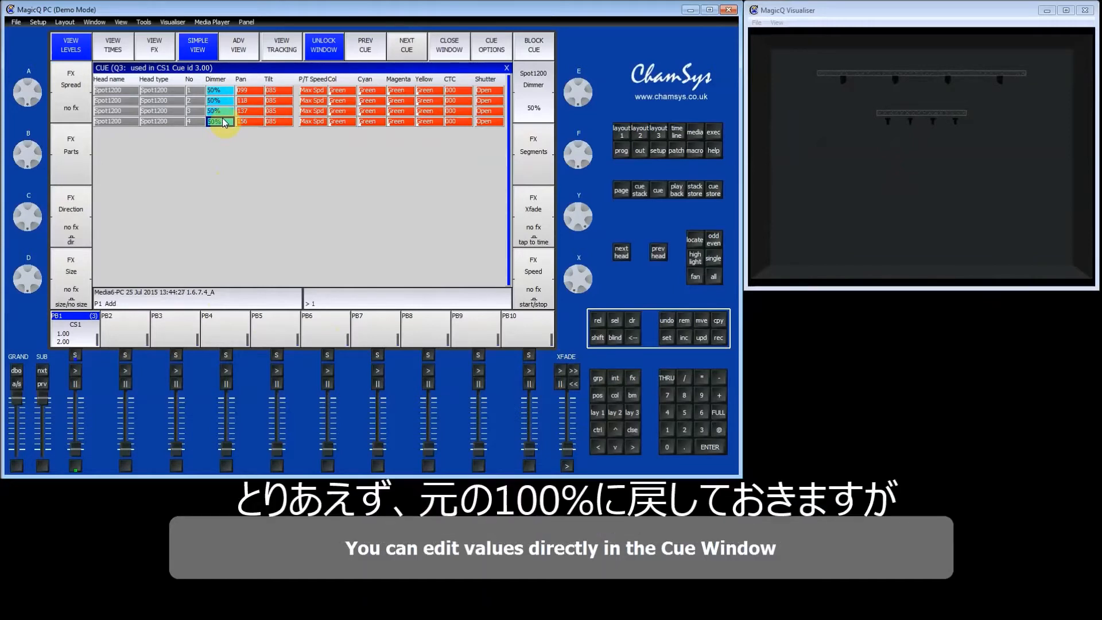
{"action": "key", "text": "Return"}
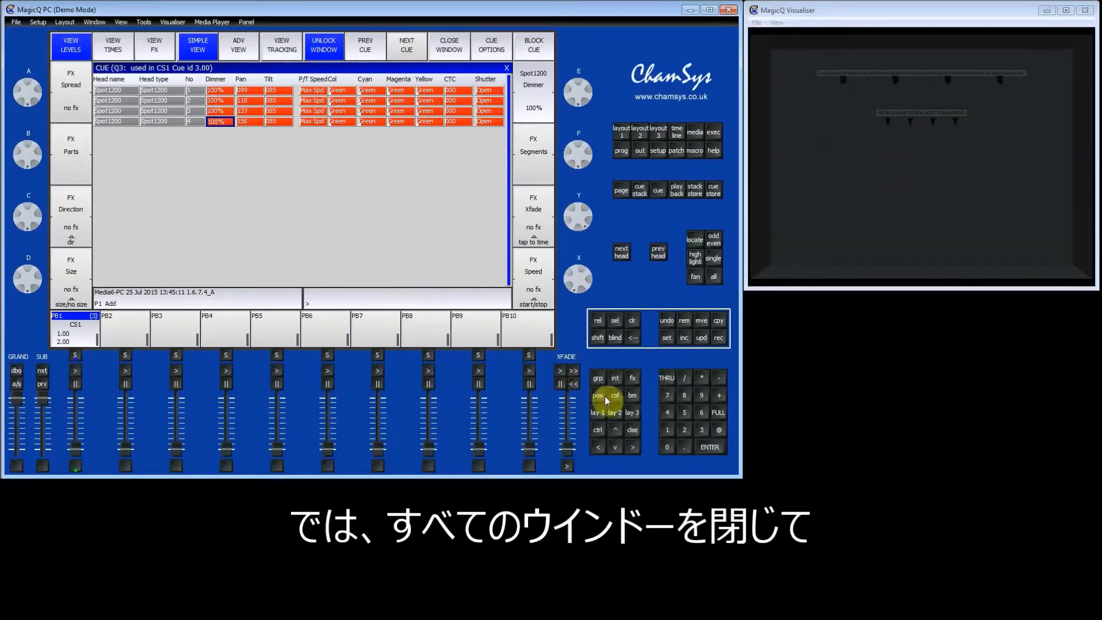
- Close all the open windows on the console display
{"action": "left_click", "coordinate": [632, 430]}
{"action": "left_click", "coordinate": [632, 429]}
{"action": "left_click", "coordinate": [632, 430]}
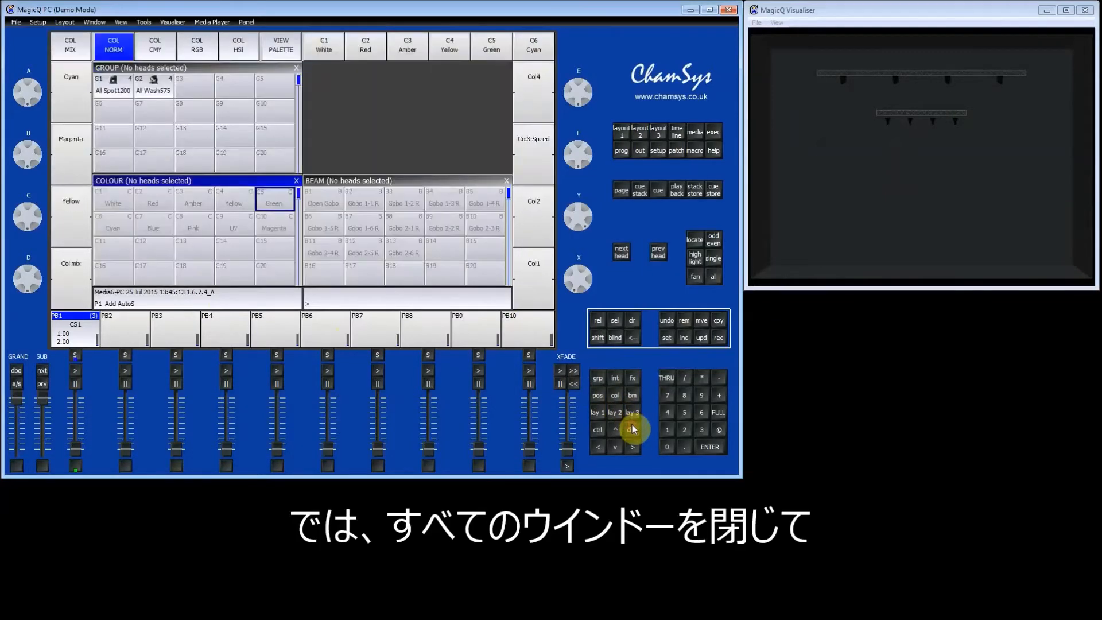
{"action": "left_click", "coordinate": [632, 429]}
{"action": "left_click", "coordinate": [632, 430]}
{"action": "left_click", "coordinate": [633, 429]}
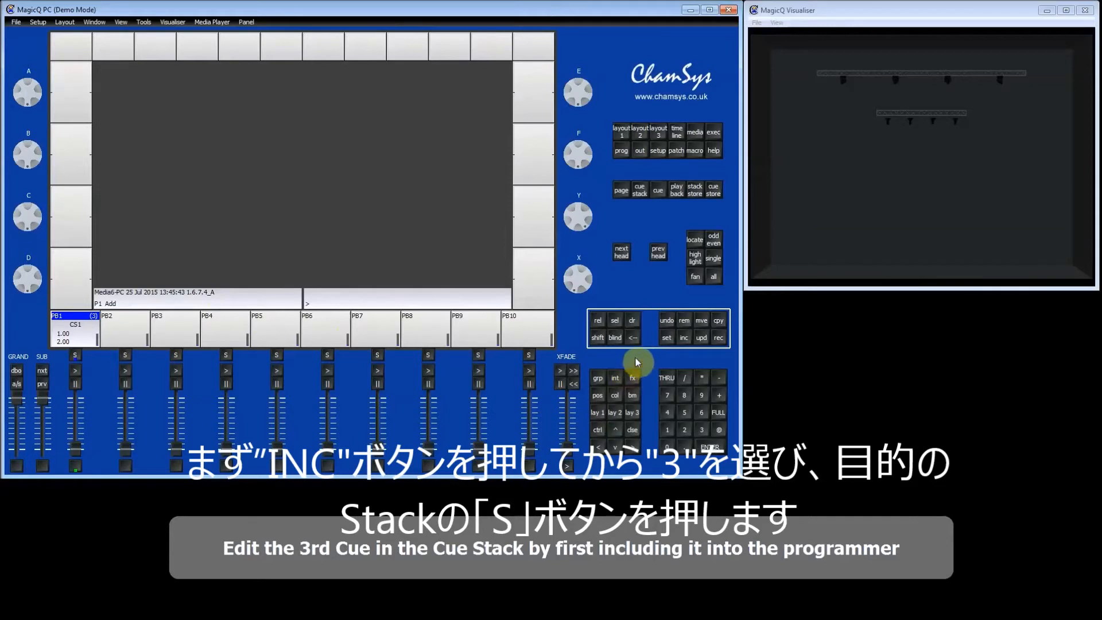
- Include cue 3 of PB1 into the programmer and view its data in the Programmer window
{"action": "left_click", "coordinate": [686, 338]}
{"action": "left_click", "coordinate": [704, 430]}
{"action": "left_click", "coordinate": [75, 358]}
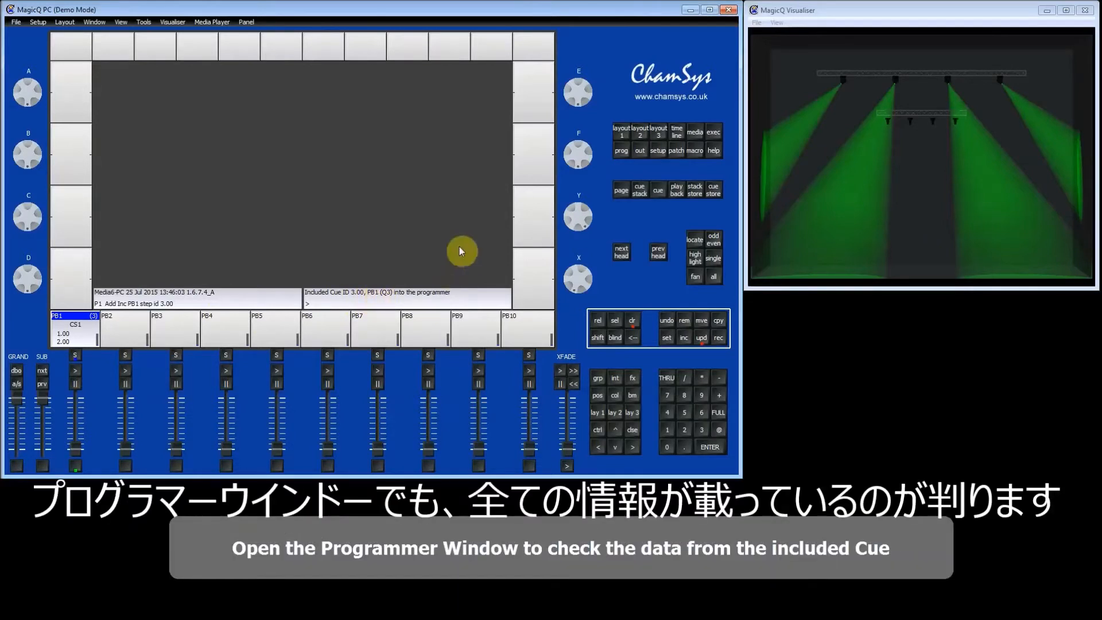
{"action": "left_click", "coordinate": [622, 151]}
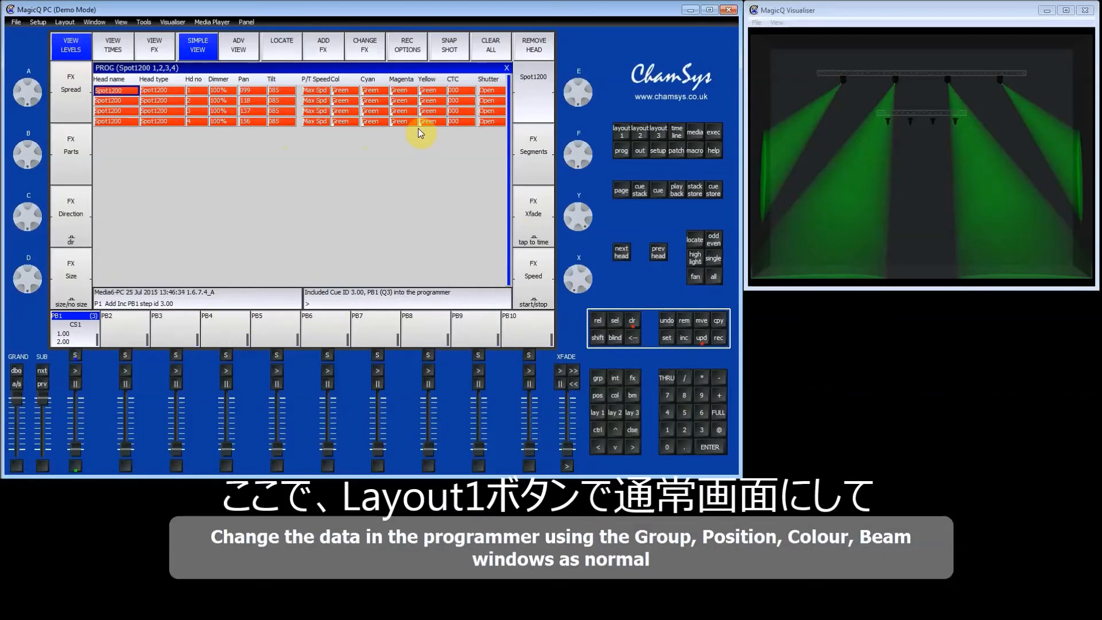
- Return to the group and palette layout and change the colour of the included spots to Magenta
{"action": "left_click", "coordinate": [621, 132]}
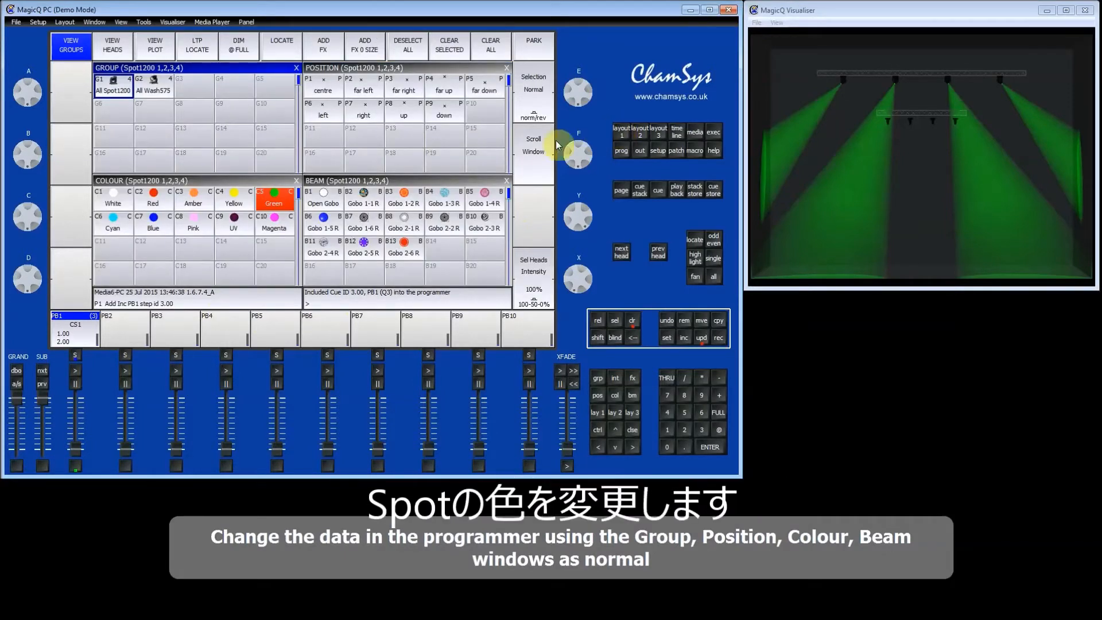
{"action": "left_click", "coordinate": [284, 224]}
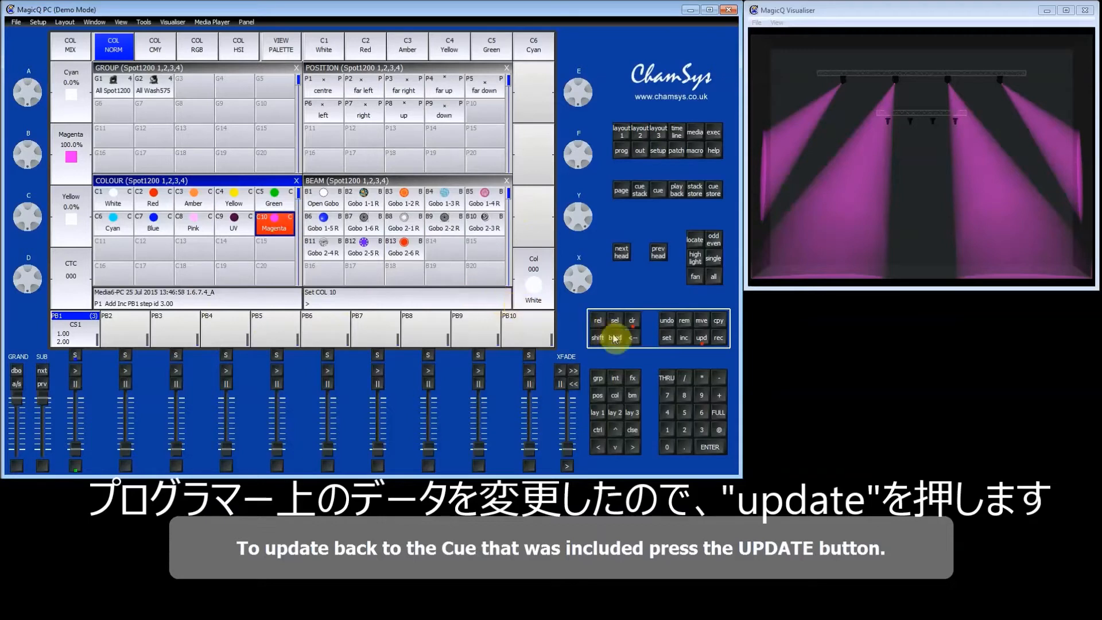
- Update the included cue 3 of PB1 with the colour change and clear the programmer
{"action": "left_click", "coordinate": [704, 341]}
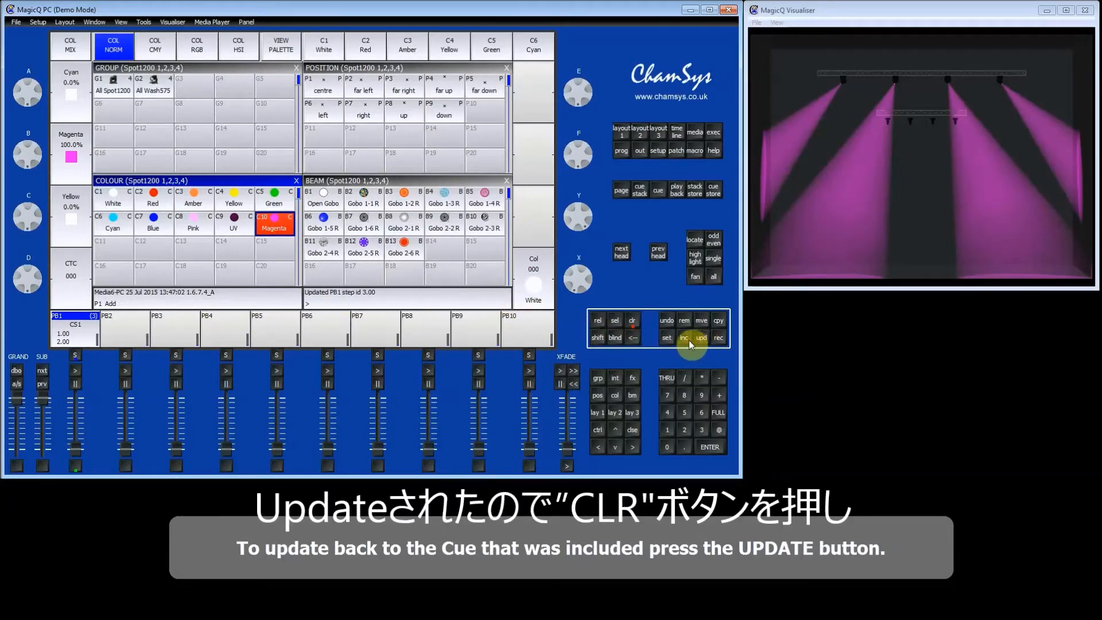
{"action": "left_click", "coordinate": [634, 323]}
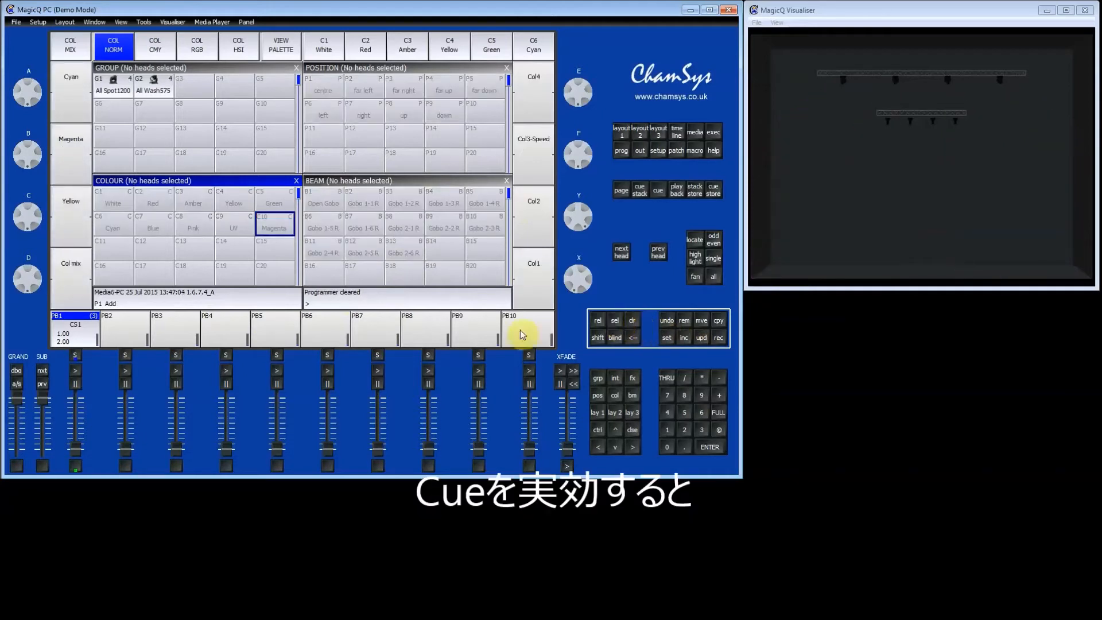
- Raise the PB1 fader to activate its cue stack and step through to cue 3
{"action": "left_click_drag", "start_coordinate": [77, 446], "coordinate": [75, 387]}
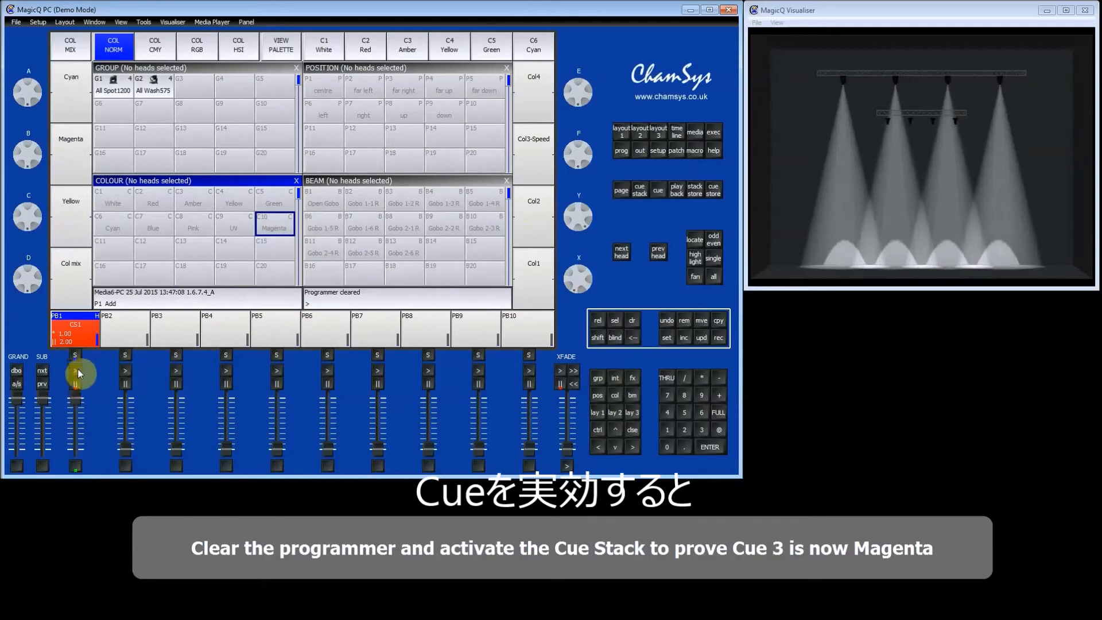
{"action": "left_click", "coordinate": [74, 370]}
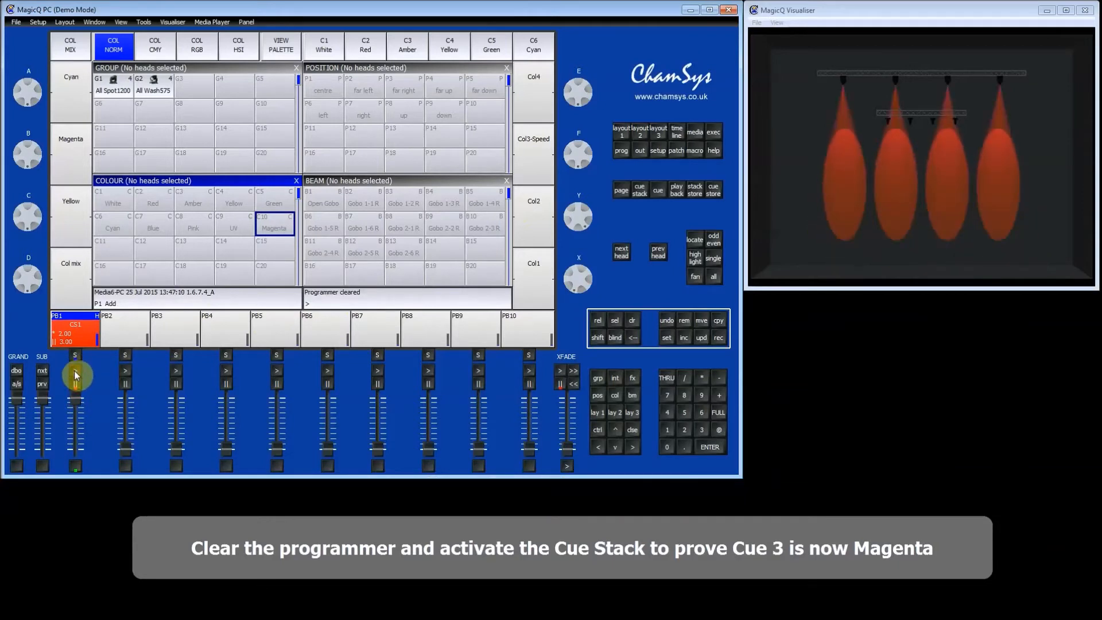
{"action": "left_click", "coordinate": [74, 371]}
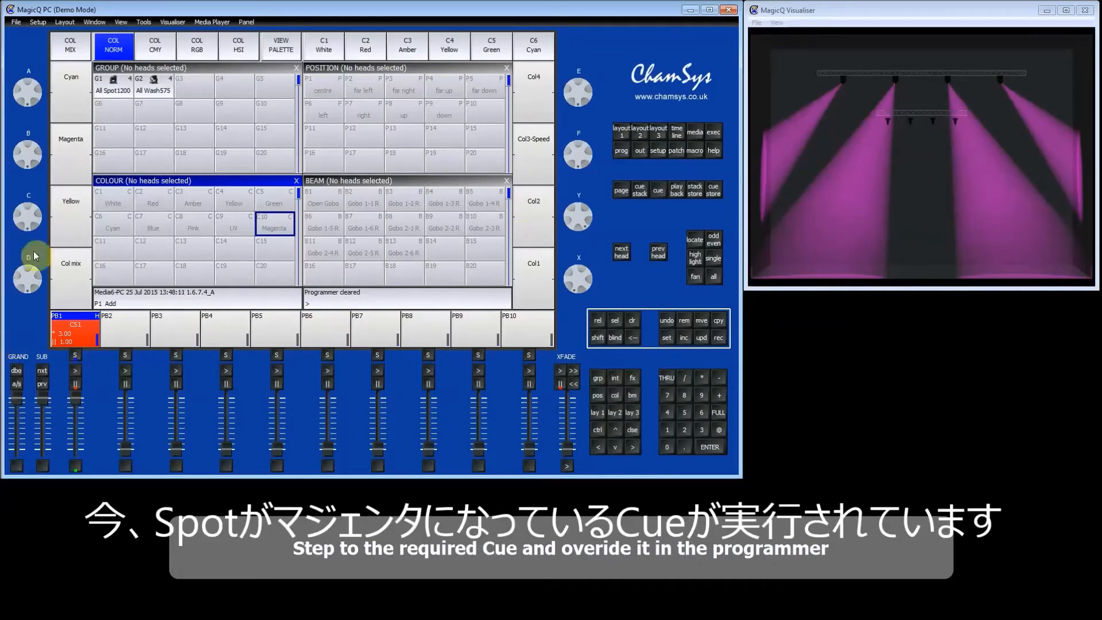
- Override all Spot1200 heads with Blue, view the programmer contents, and record-merge the change into the current cue of PB1
{"action": "left_click", "coordinate": [113, 86]}
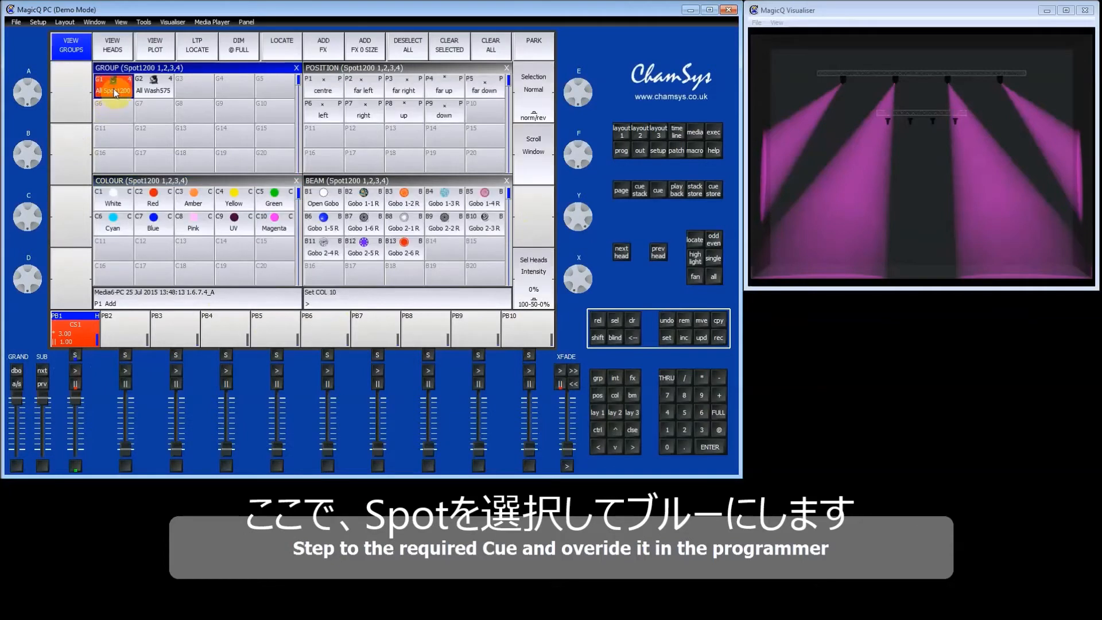
{"action": "left_click", "coordinate": [154, 224]}
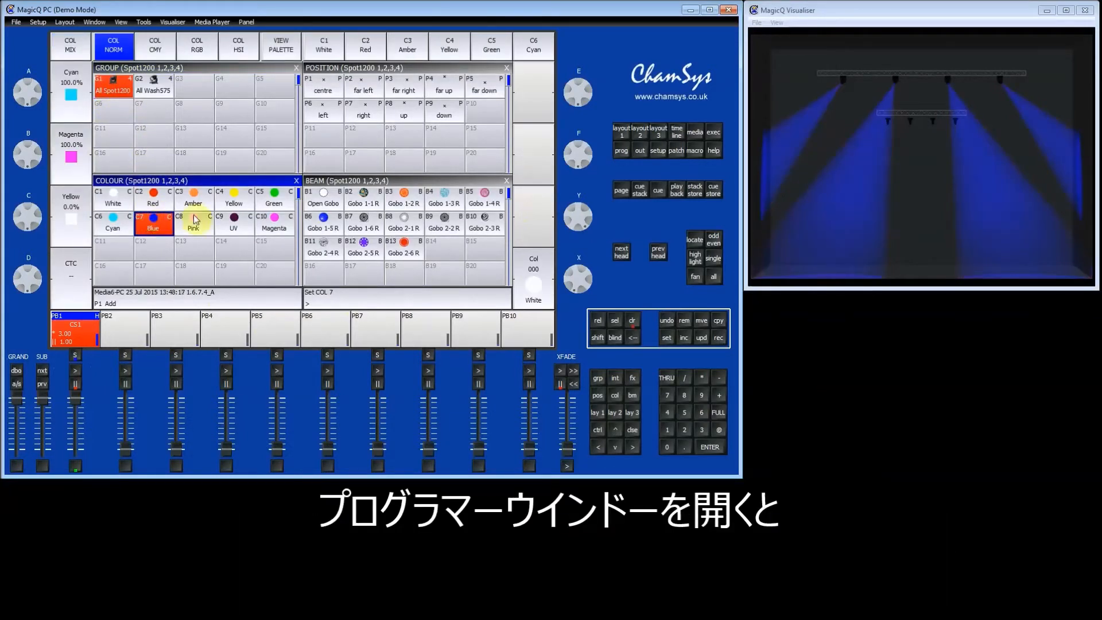
{"action": "left_click", "coordinate": [620, 152]}
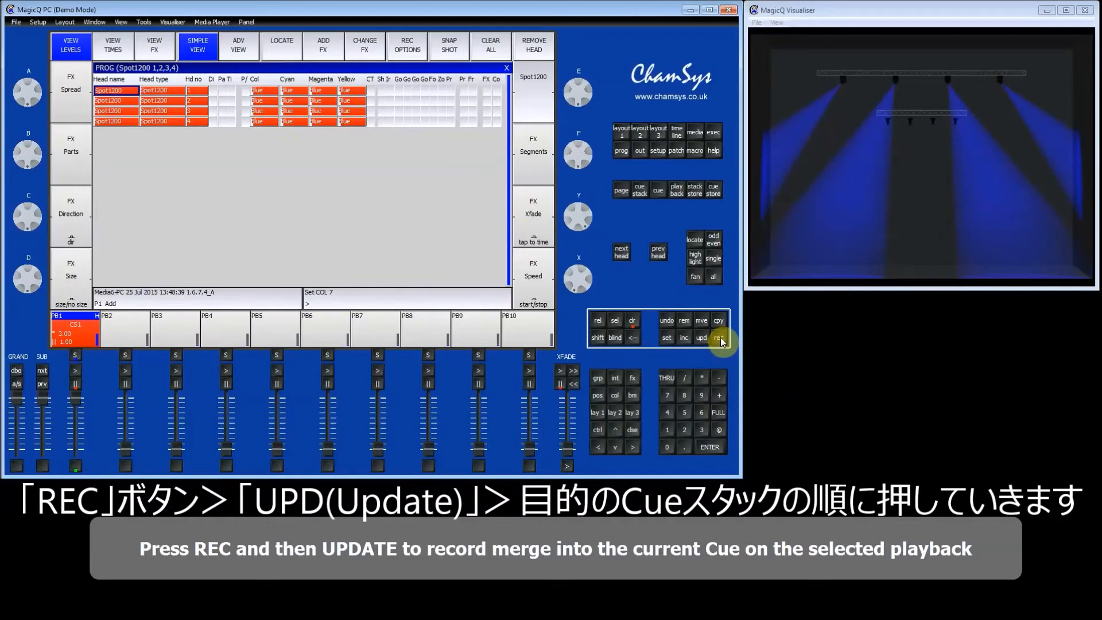
{"action": "left_click", "coordinate": [721, 338]}
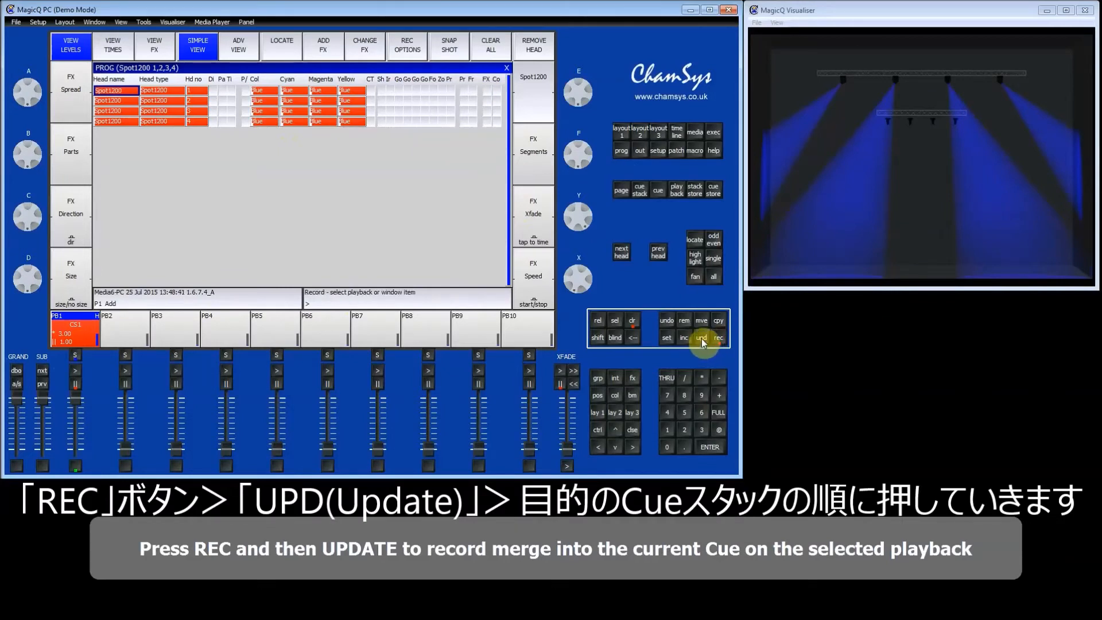
{"action": "left_click", "coordinate": [702, 339]}
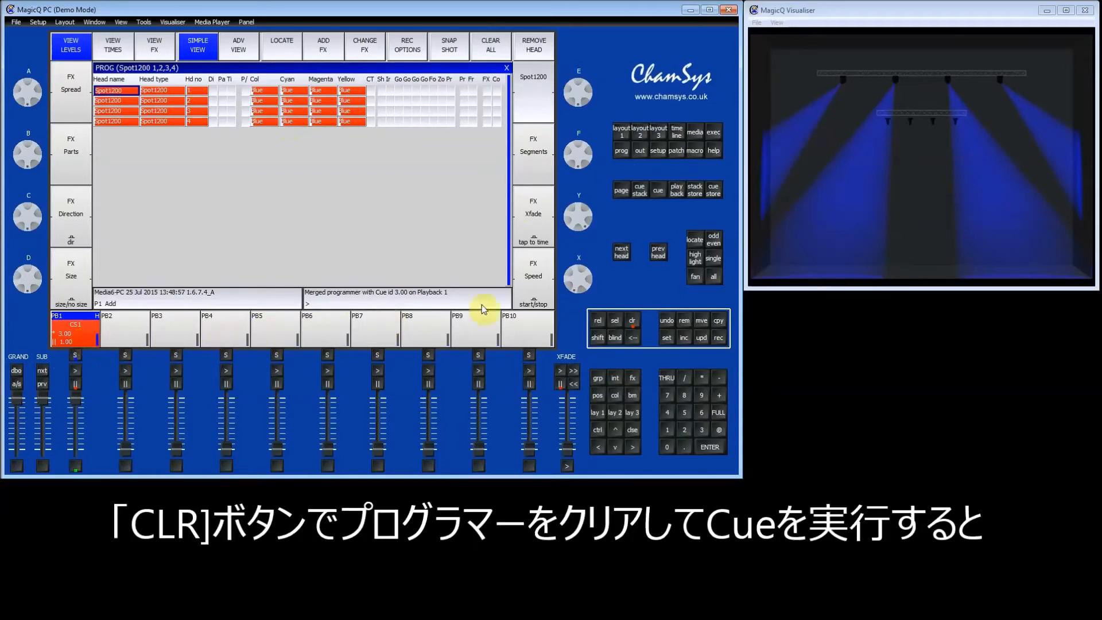
- Clear the programmer and run the PB1 cue stack round to cue 3 to check its colour
{"action": "left_click", "coordinate": [634, 321]}
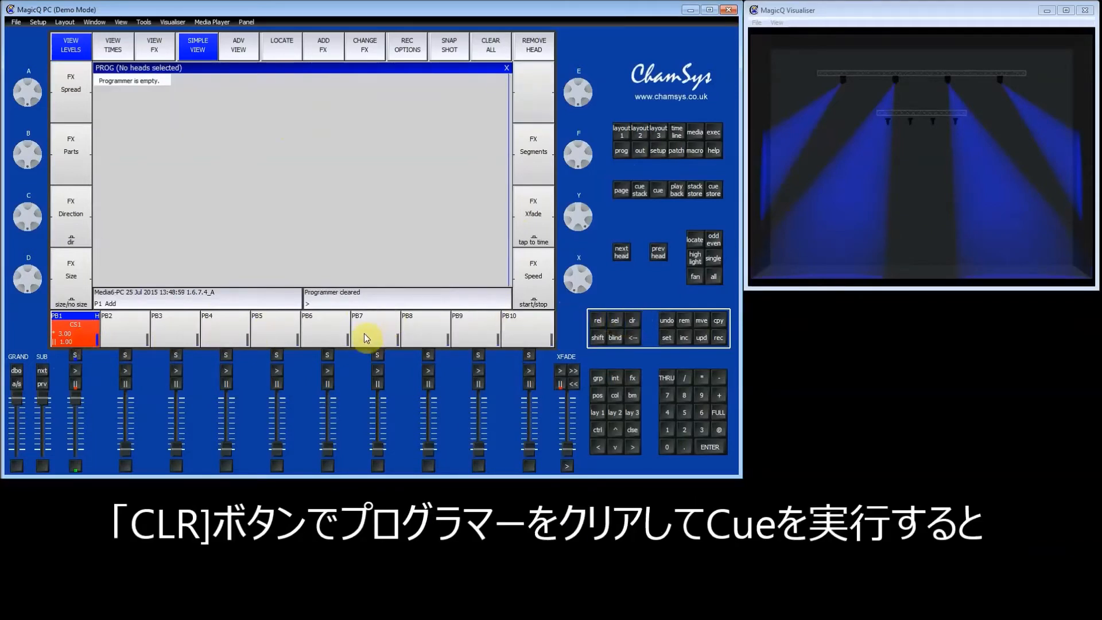
{"action": "left_click", "coordinate": [74, 371]}
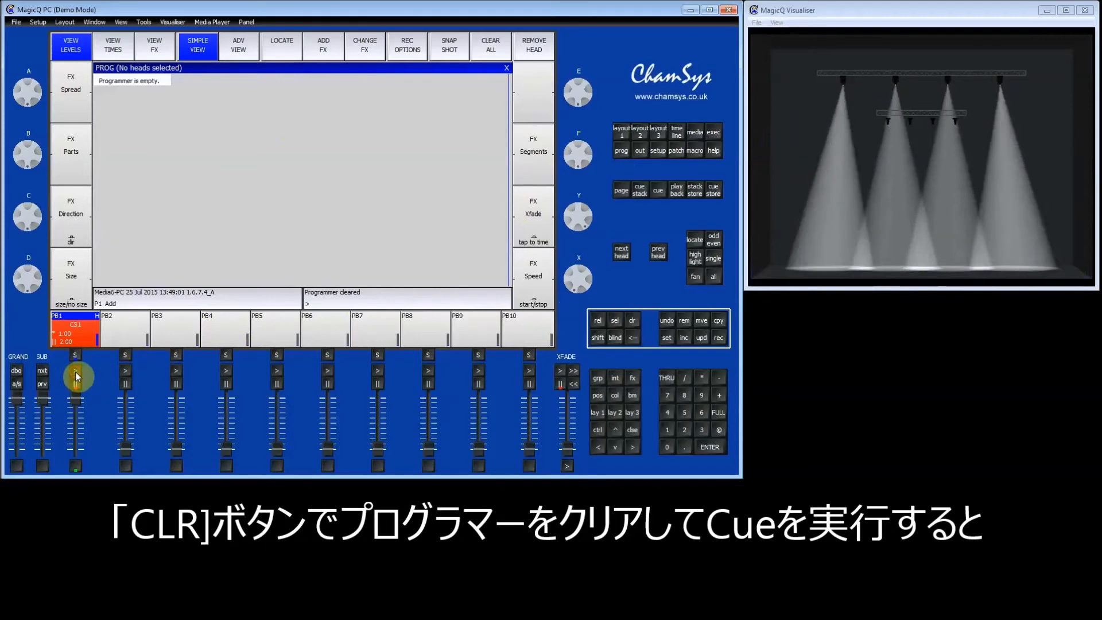
{"action": "left_click", "coordinate": [75, 371]}
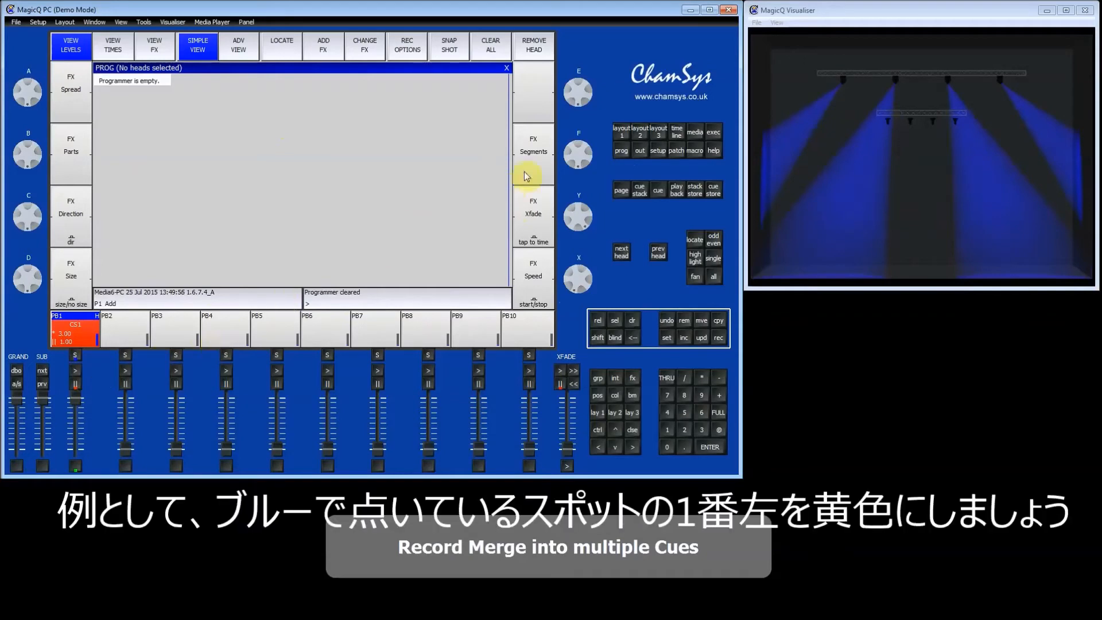
- Return to the group and palette layout, sub-select only head 1 of the All Spot1200 group, and colour it Yellow
{"action": "left_click", "coordinate": [622, 131]}
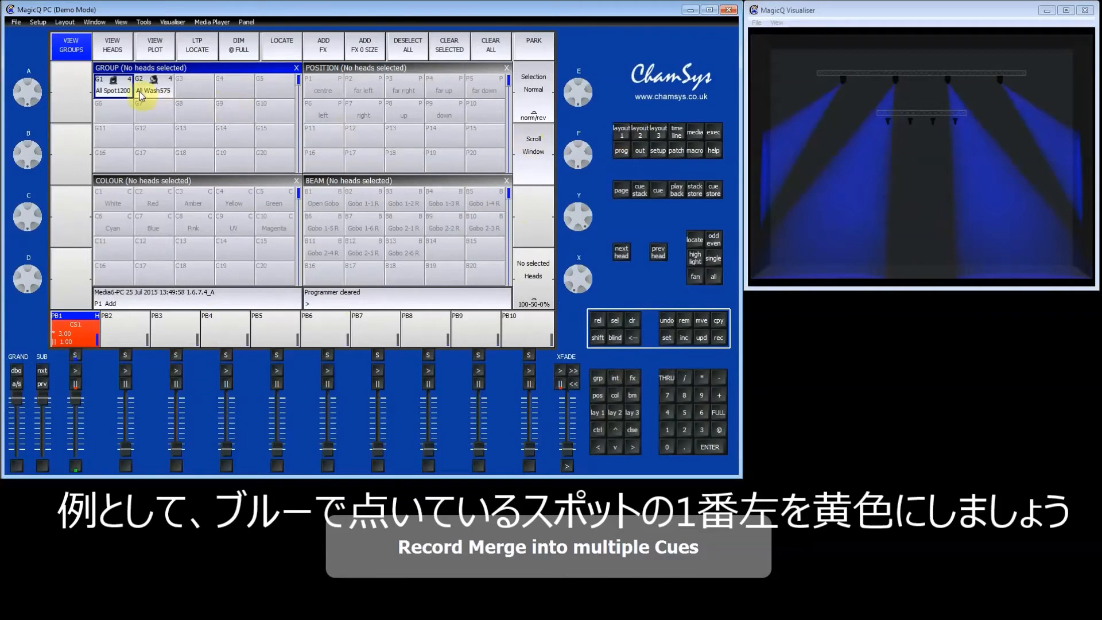
{"action": "left_click", "coordinate": [116, 88]}
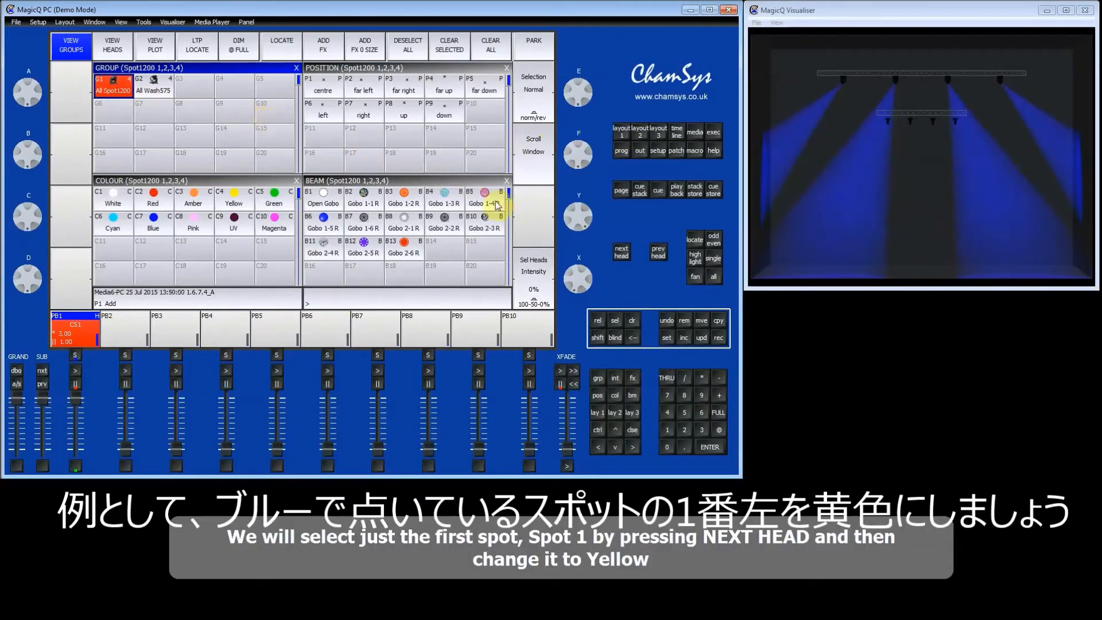
{"action": "left_click", "coordinate": [622, 251]}
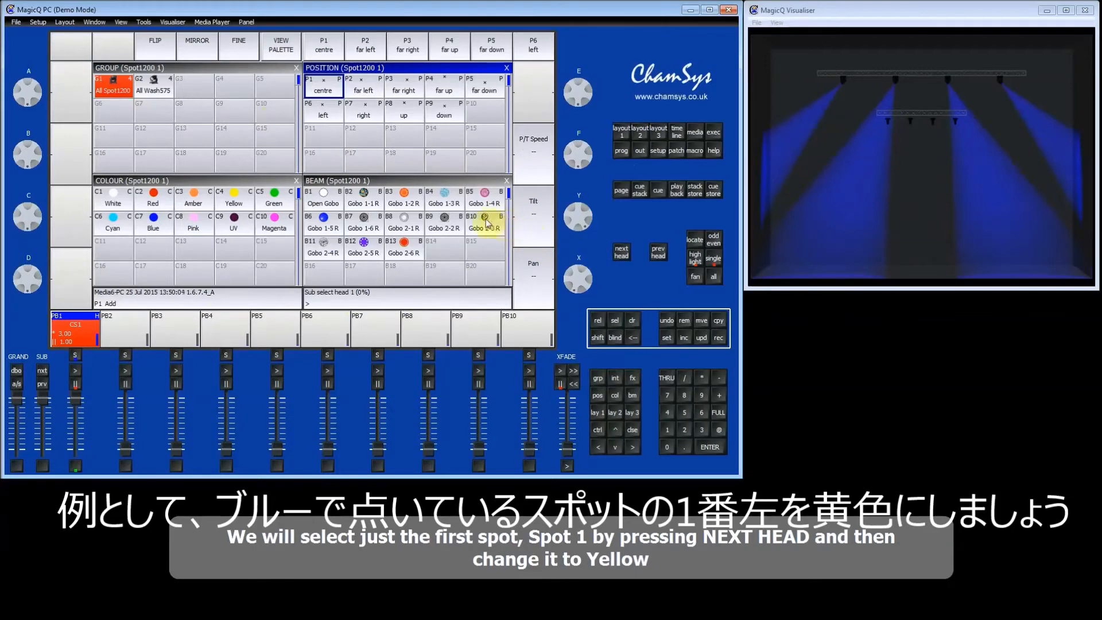
{"action": "left_click", "coordinate": [242, 204]}
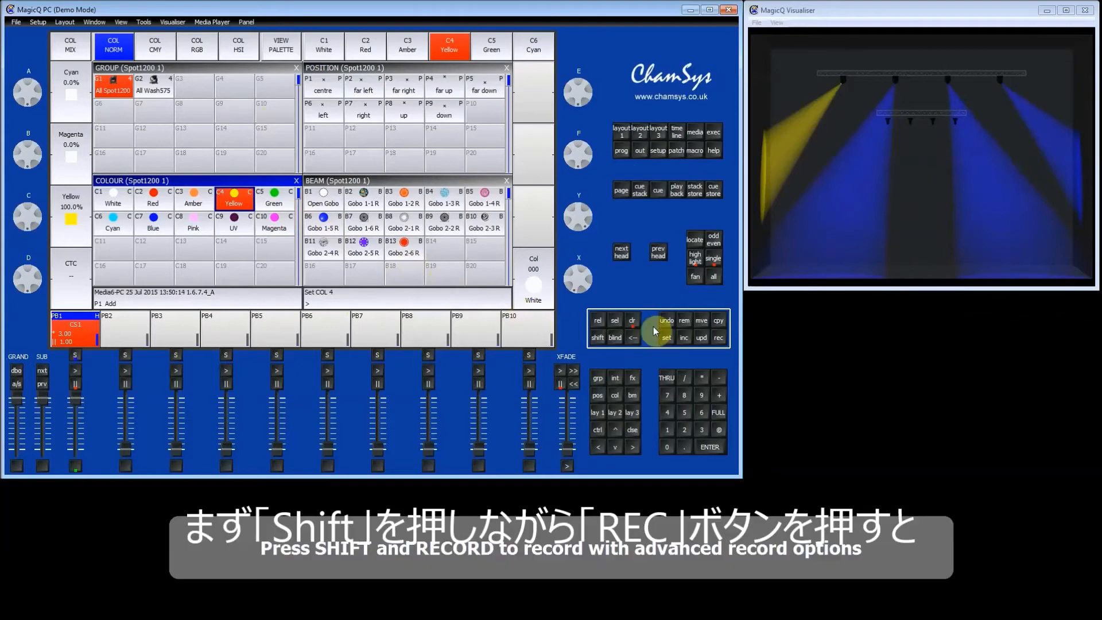
- Record the programmer into cues 1+3 of PB1 using the Rec Merge option
{"action": "left_click", "coordinate": [722, 338], "text": "shift"}
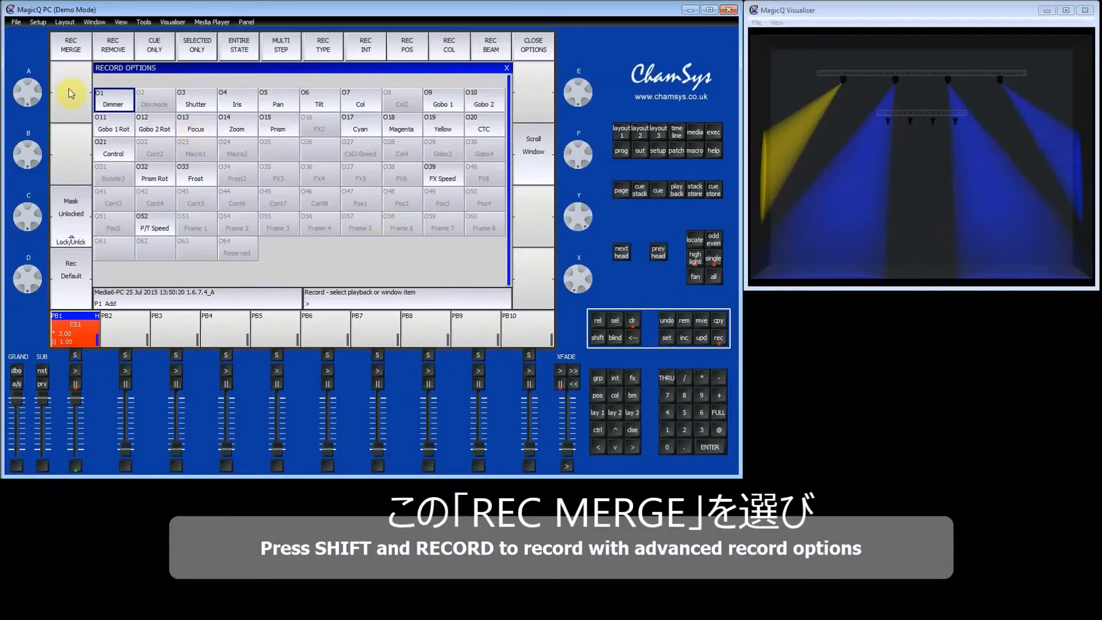
{"action": "left_click", "coordinate": [69, 54]}
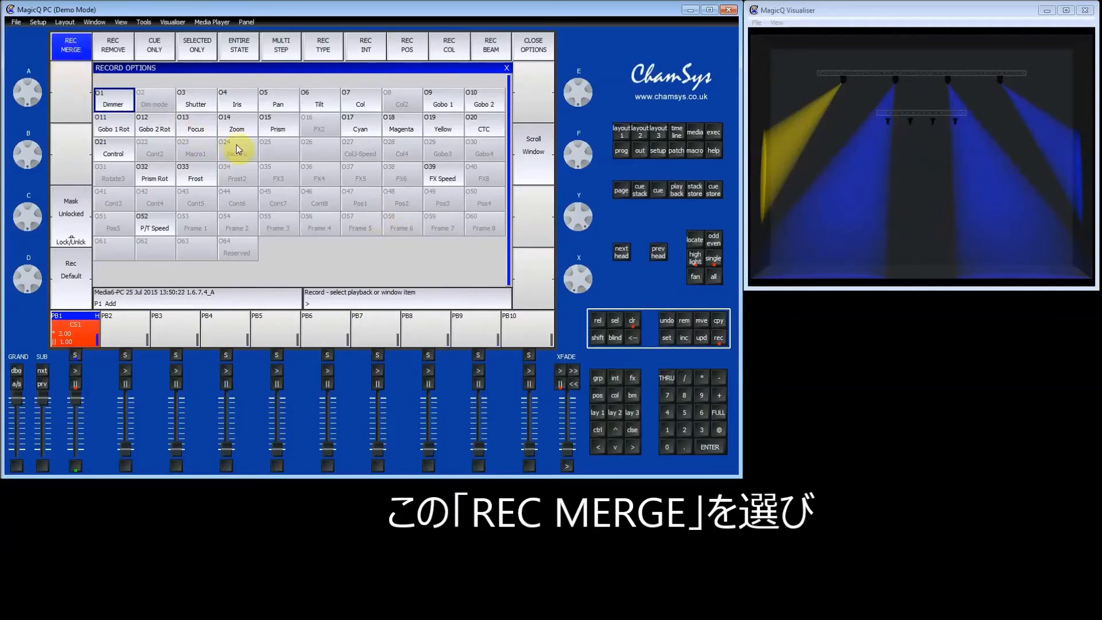
{"action": "left_click", "coordinate": [666, 432]}
{"action": "left_click", "coordinate": [719, 396]}
{"action": "left_click", "coordinate": [702, 429]}
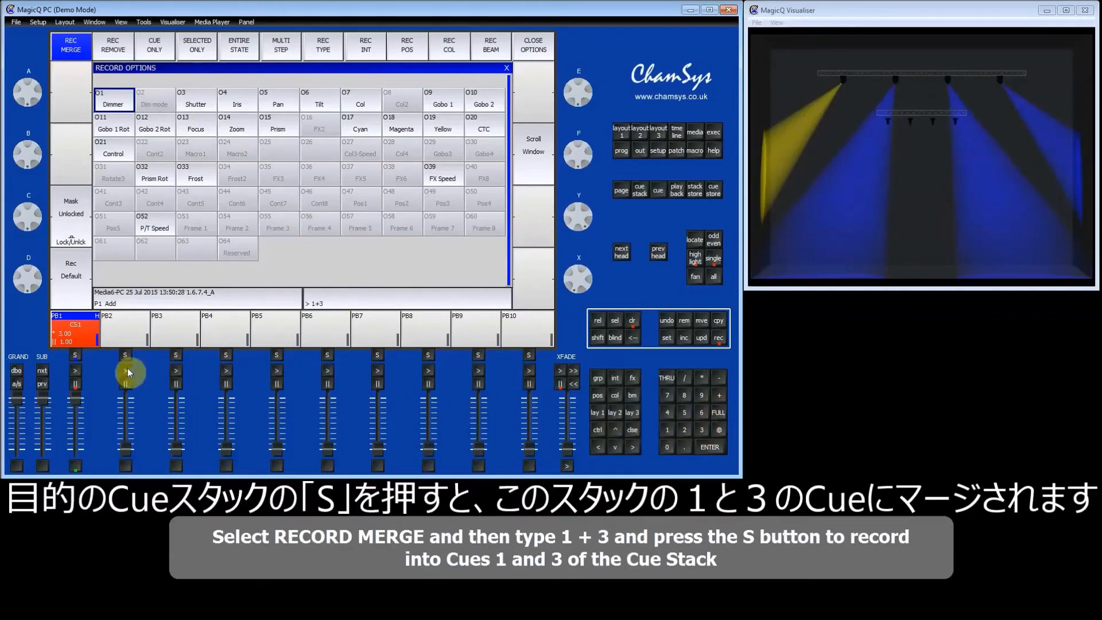
{"action": "left_click", "coordinate": [74, 356]}
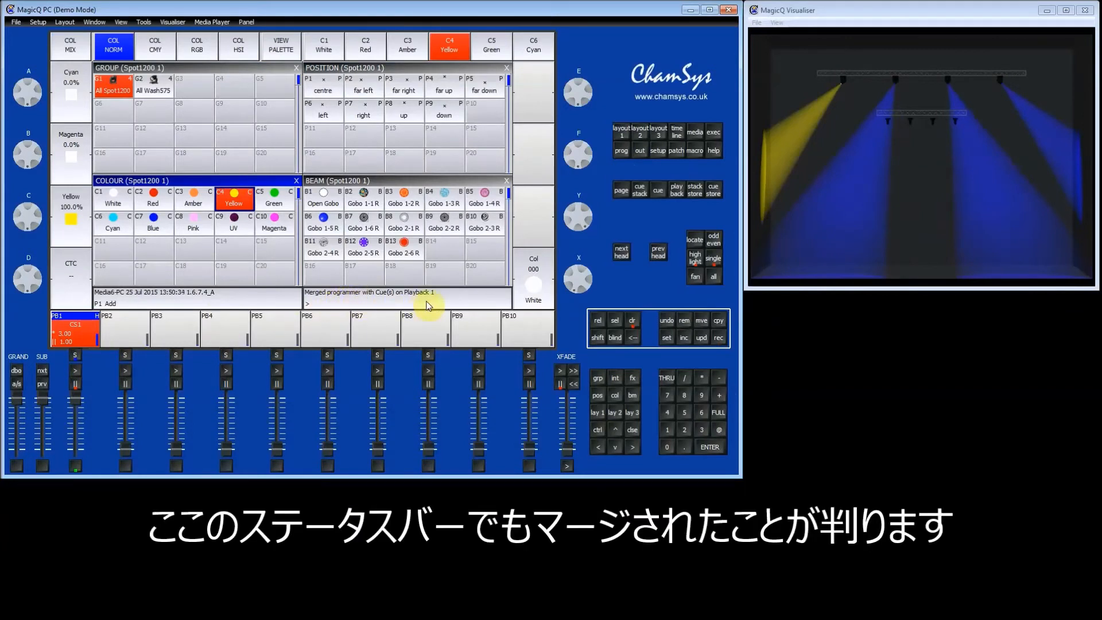
- Clear the programmer and step PB1 through cues 1, 2 and 3 to check the merged colour
{"action": "left_click", "coordinate": [632, 324]}
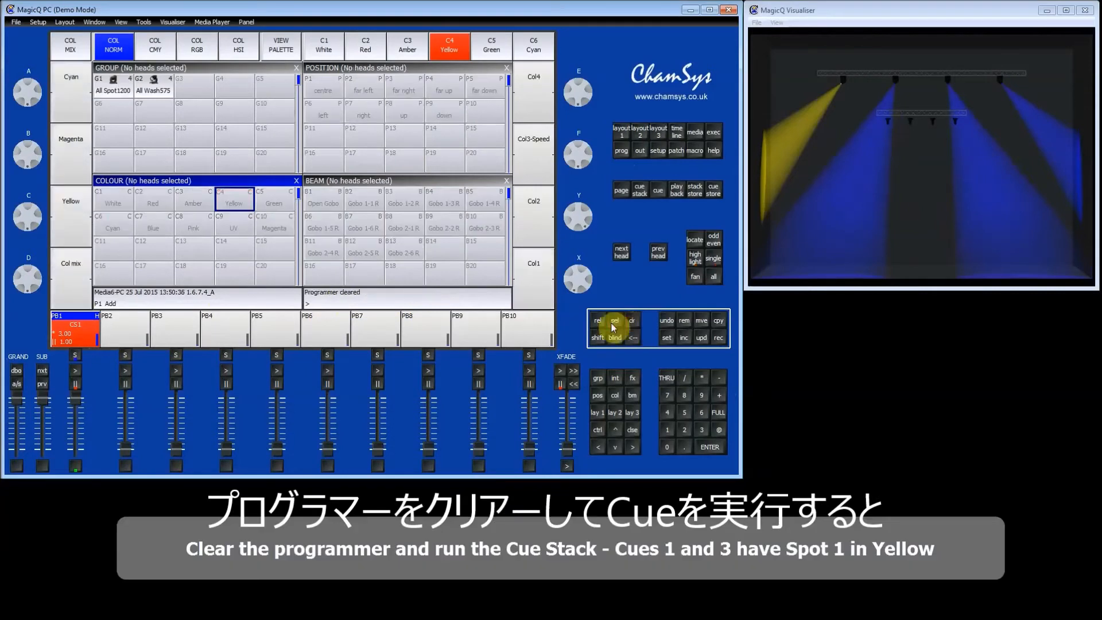
{"action": "left_click", "coordinate": [74, 371]}
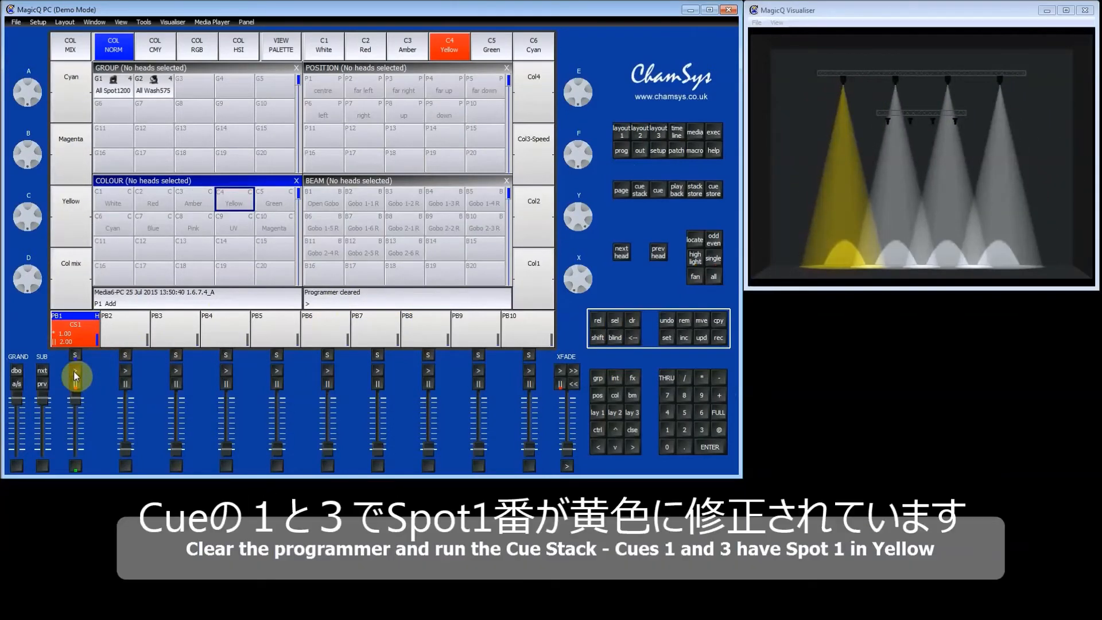
{"action": "left_click", "coordinate": [73, 371]}
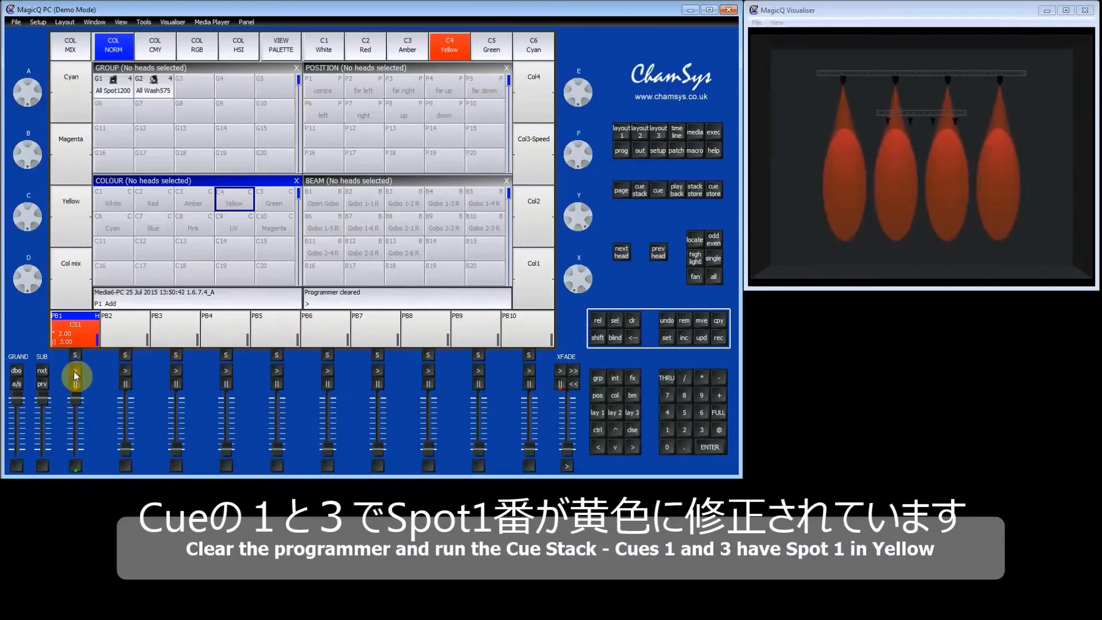
{"action": "left_click", "coordinate": [74, 371]}
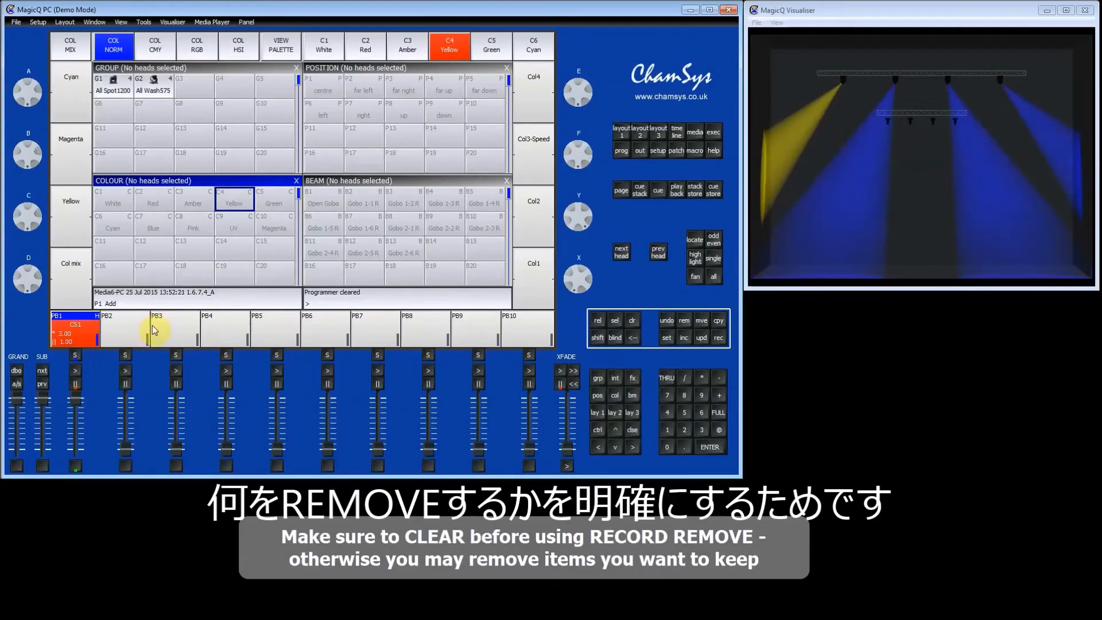
- With a cleared programmer, load colour data for only Spot1200 head 1, ending on Green, and view it in the Programmer window
{"action": "left_click", "coordinate": [629, 321]}
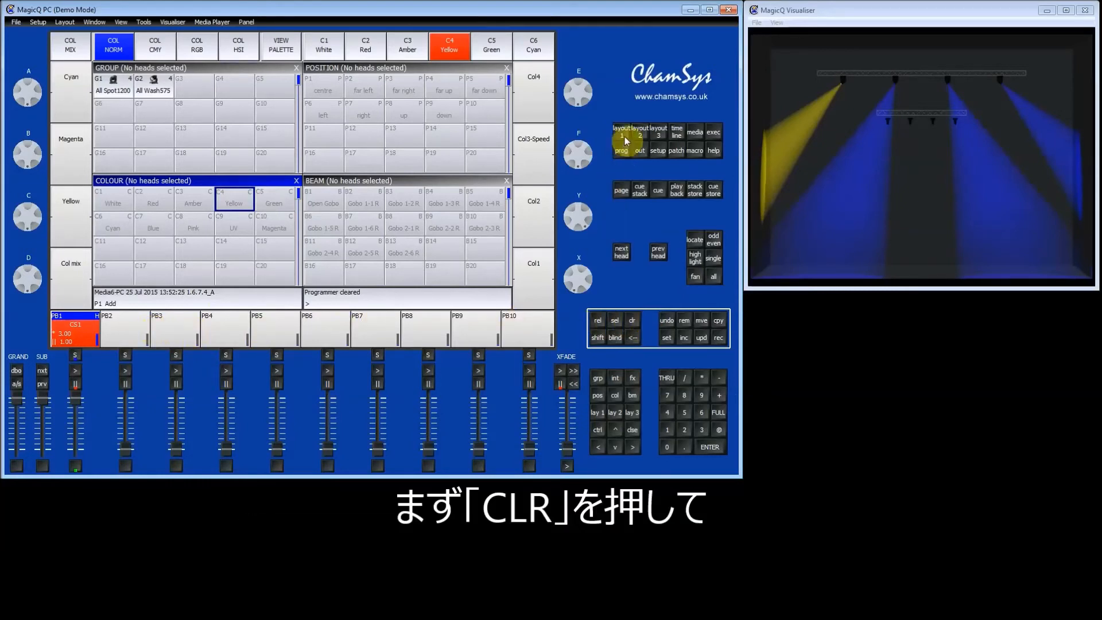
{"action": "left_click", "coordinate": [113, 87]}
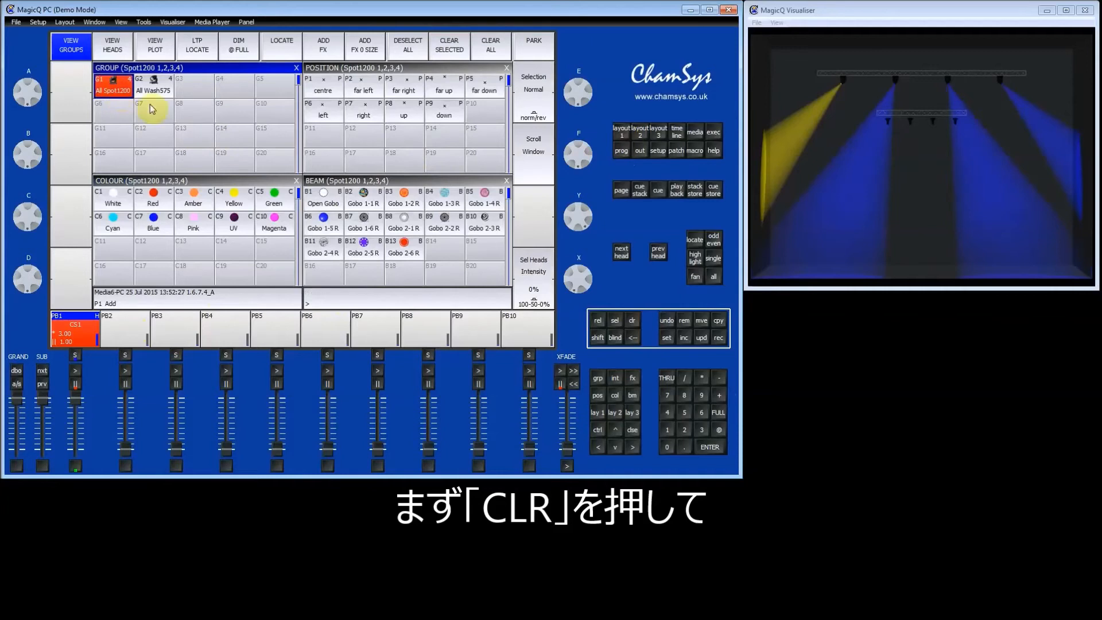
{"action": "left_click", "coordinate": [620, 254]}
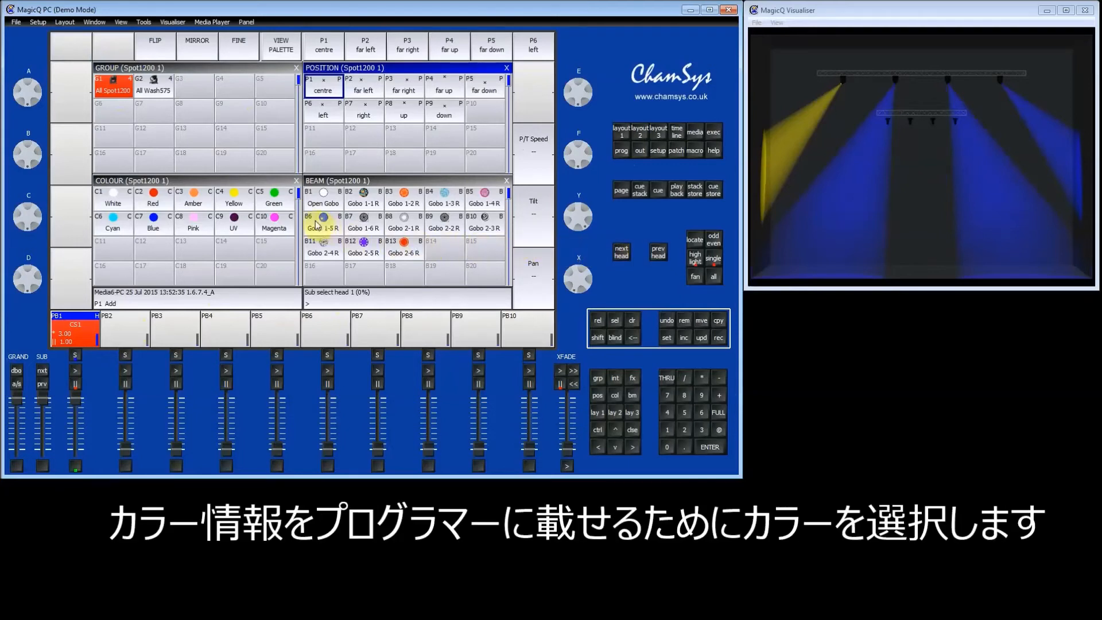
{"action": "left_click", "coordinate": [239, 205]}
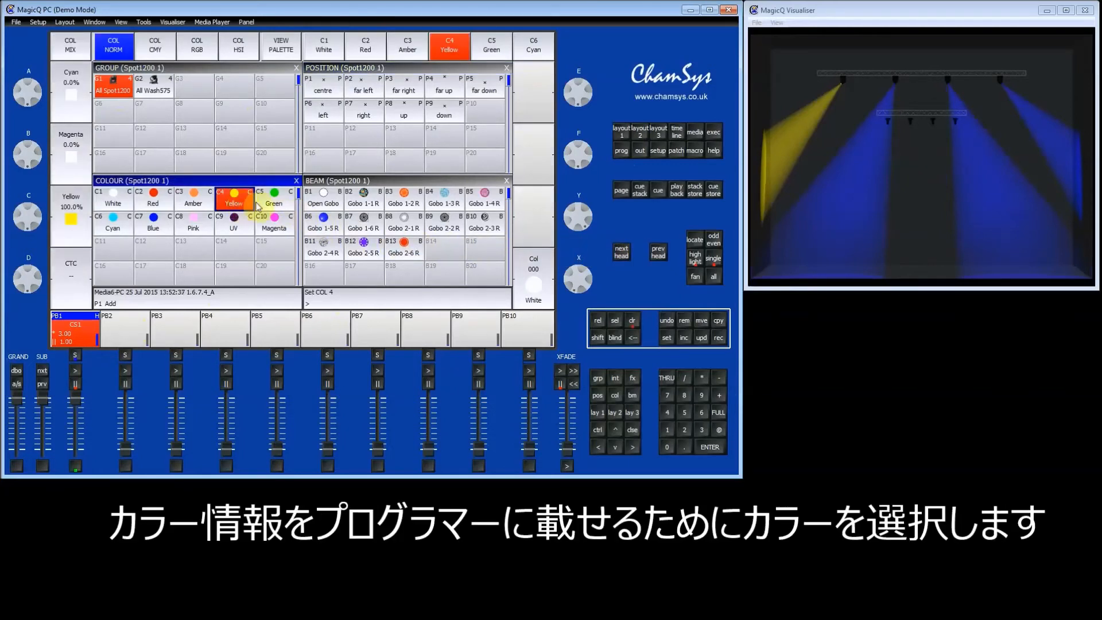
{"action": "left_click", "coordinate": [267, 204]}
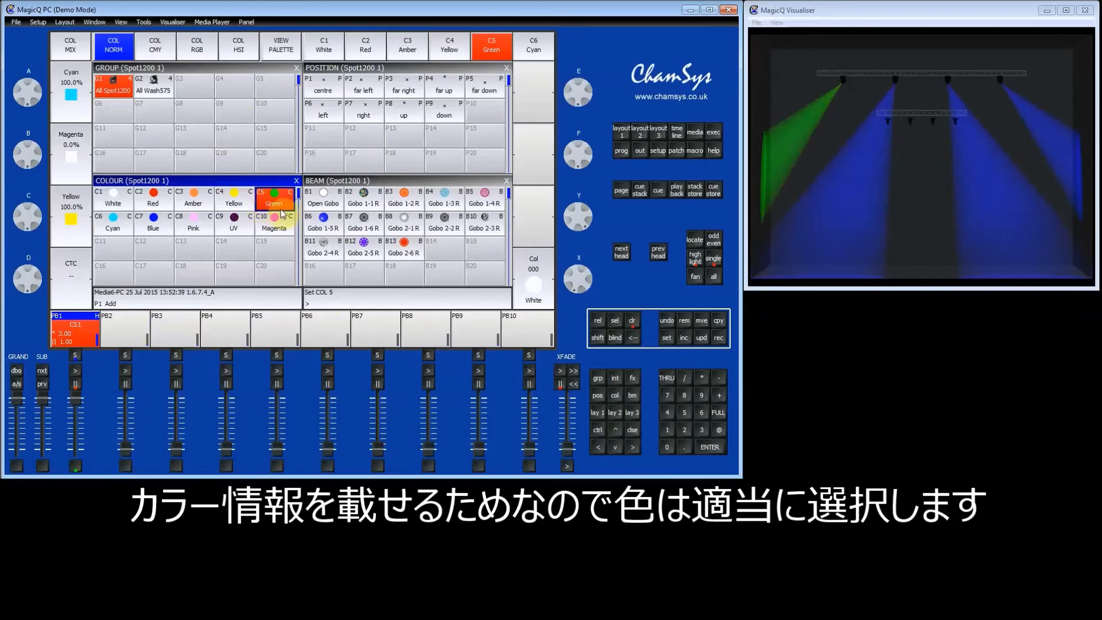
{"action": "left_click", "coordinate": [621, 152]}
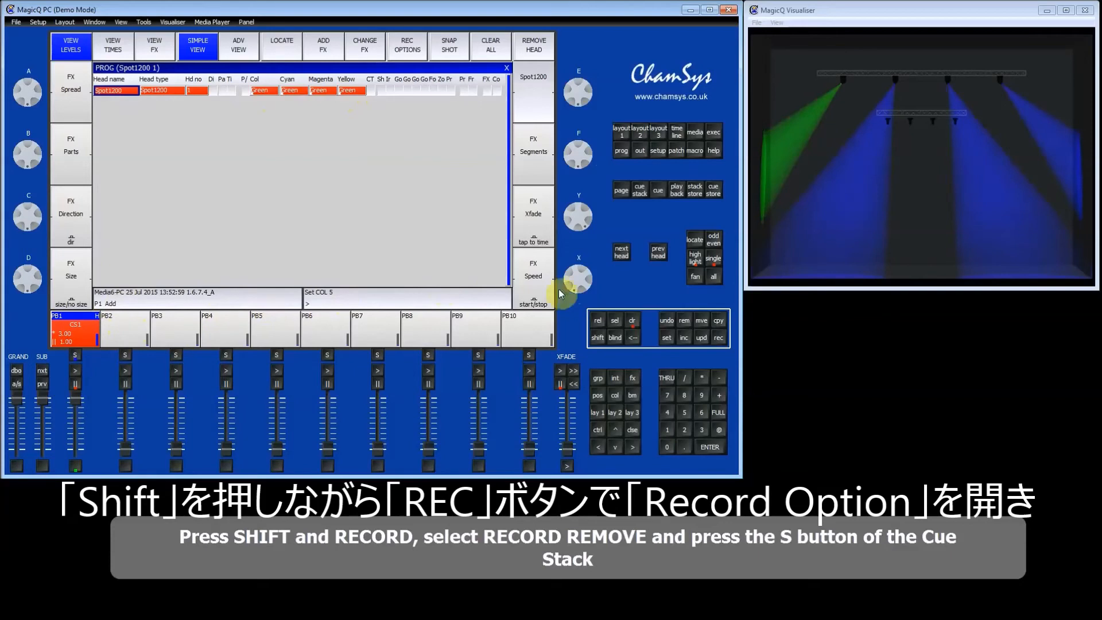
- Remove the programmer's colour data for Spot1200 head 1 from PB1's entire cue stack using the Rec Remove option
{"action": "left_click", "coordinate": [718, 338], "text": "shift"}
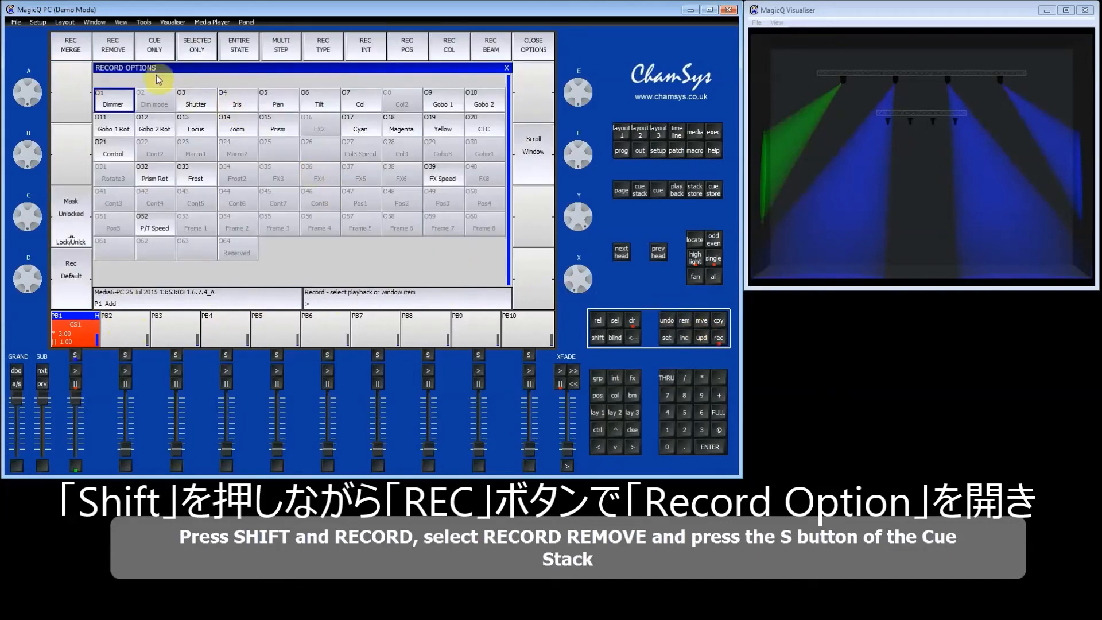
{"action": "left_click", "coordinate": [122, 54]}
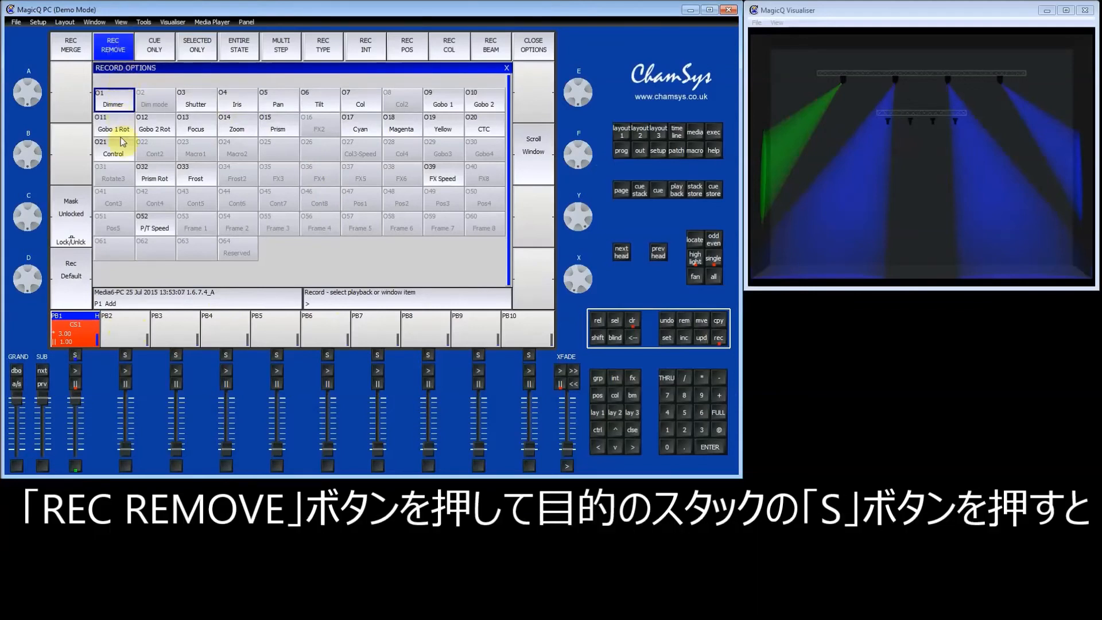
{"action": "left_click", "coordinate": [76, 358]}
{"action": "left_click", "coordinate": [77, 357]}
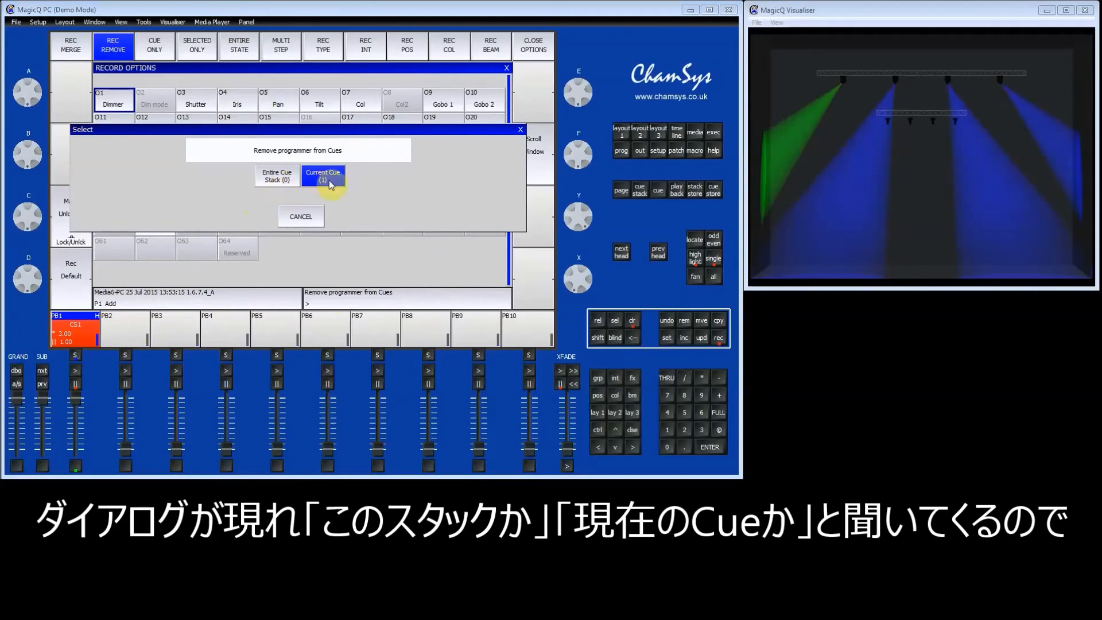
{"action": "left_click", "coordinate": [270, 181]}
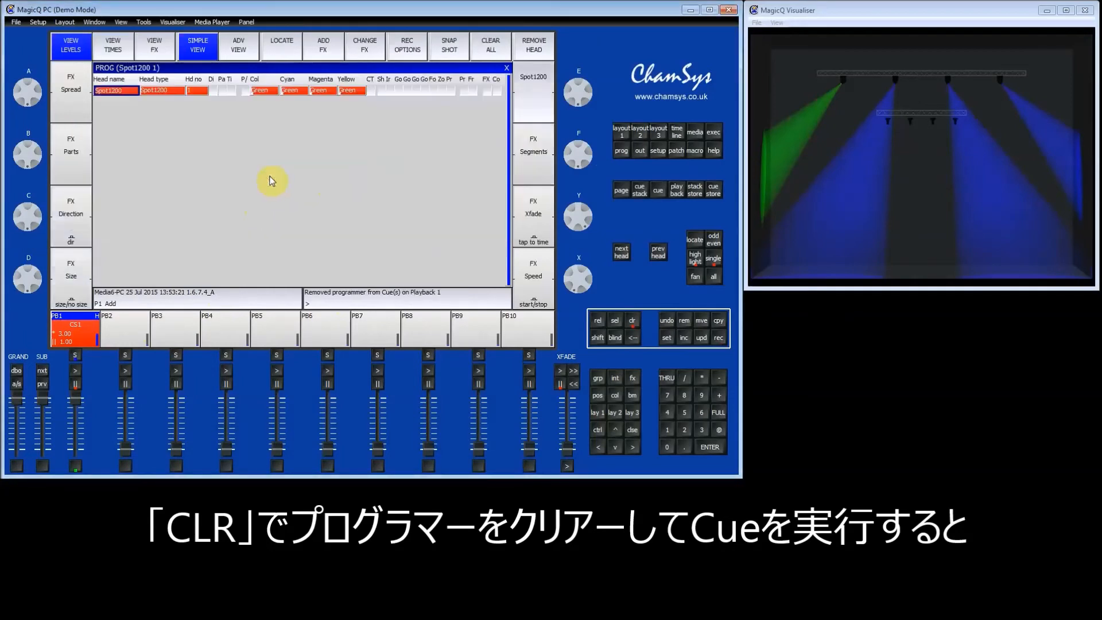
- Clear the programmer and step PB1 through its cues to check the colour of Spot1200 head 1
{"action": "left_click", "coordinate": [630, 320]}
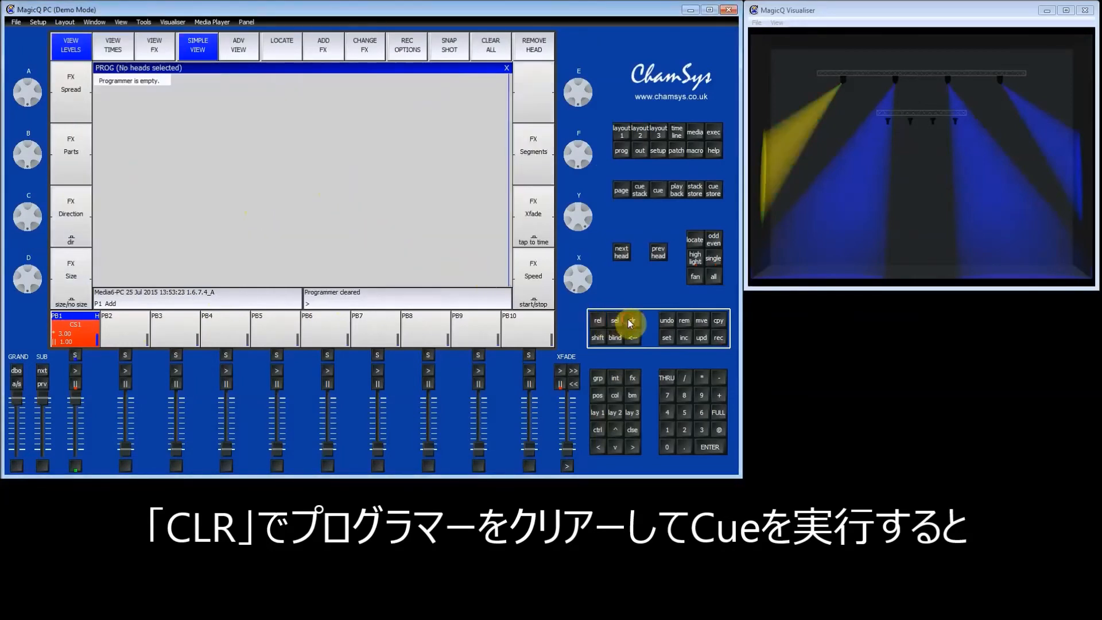
{"action": "left_click", "coordinate": [77, 372]}
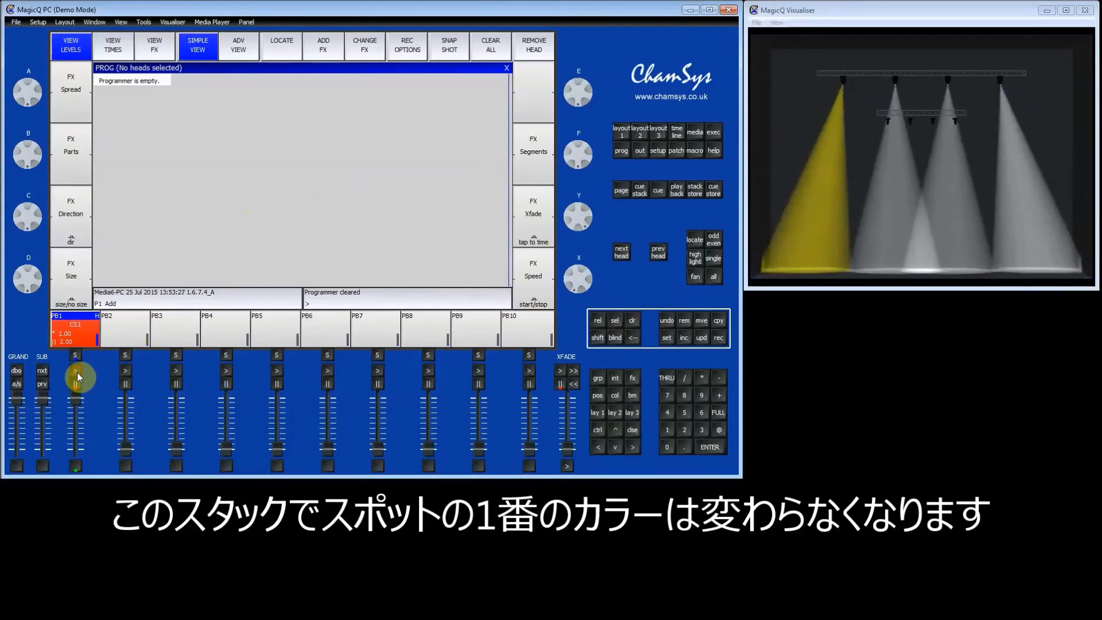
{"action": "left_click", "coordinate": [77, 372]}
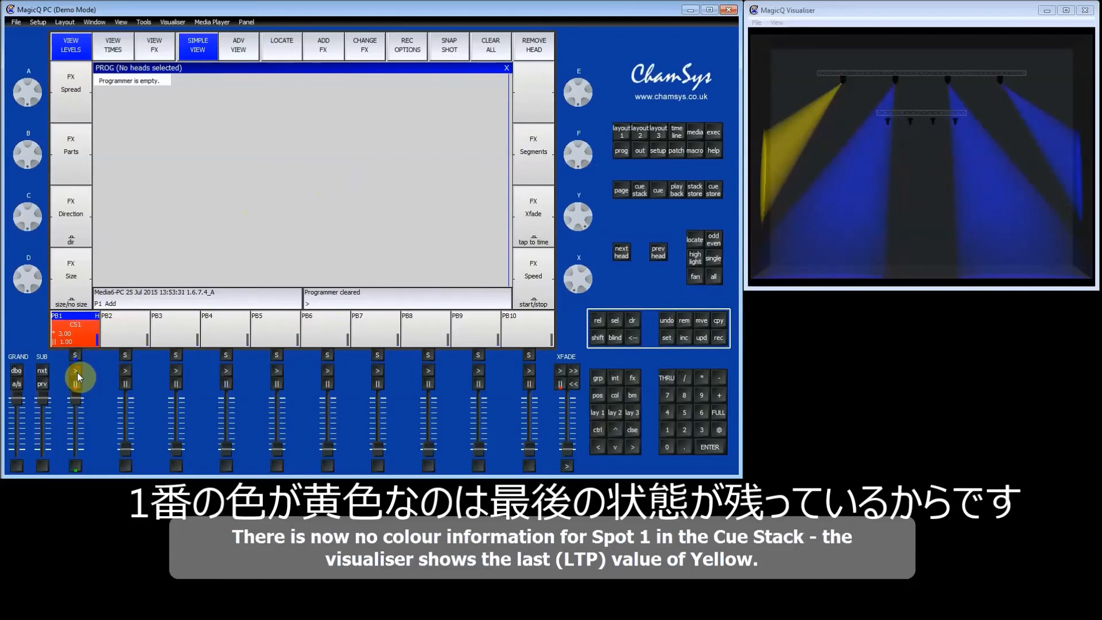
{"action": "left_click", "coordinate": [77, 372]}
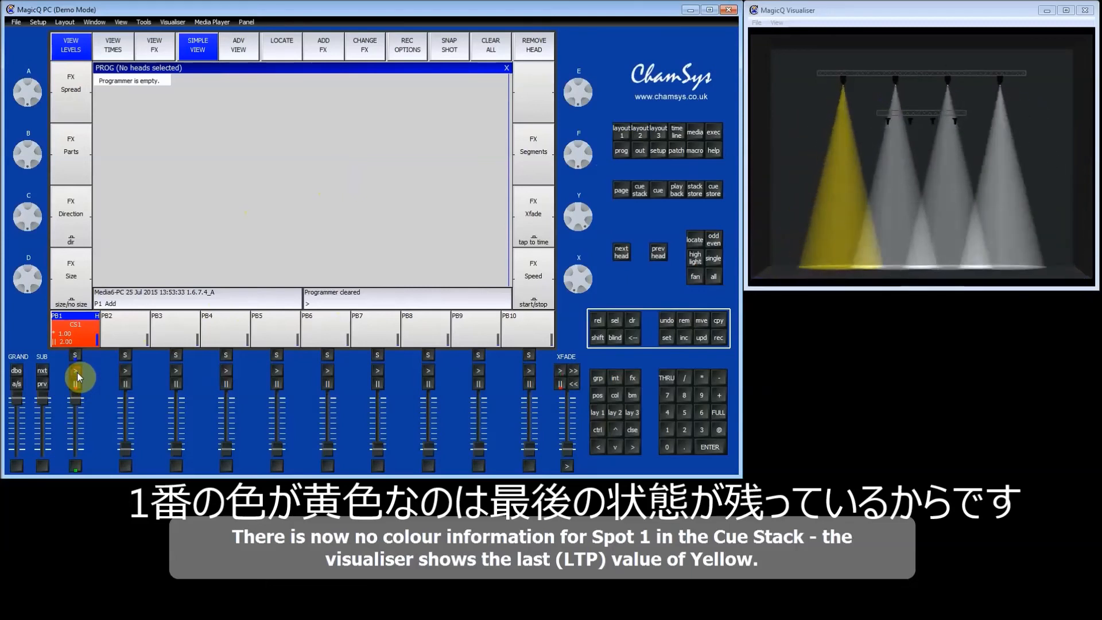
{"action": "left_click", "coordinate": [77, 372]}
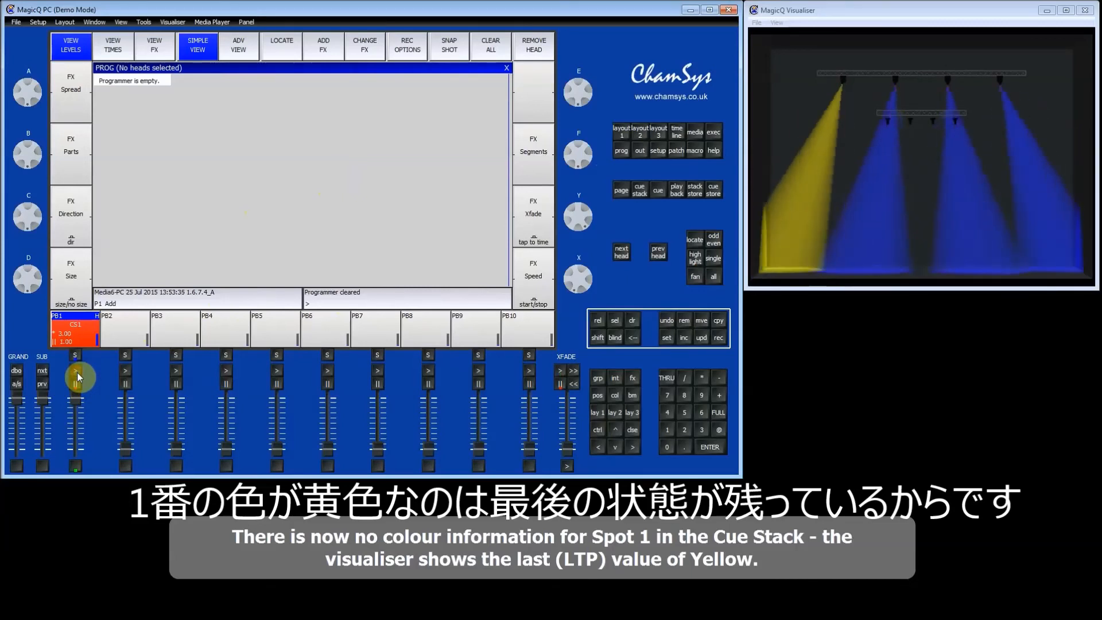
- View the current cue, and copy head 2's data to head 1 across PB1's entire cue stack using Copy Heads with 2@1
{"action": "left_click", "coordinate": [658, 191]}
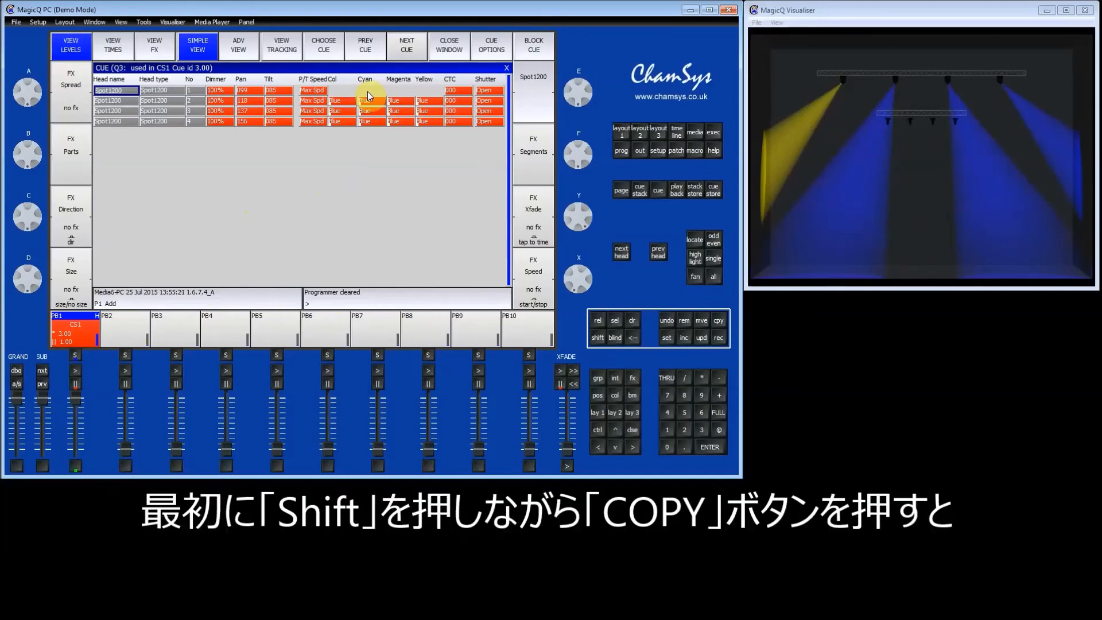
{"action": "key", "text": "shift"}
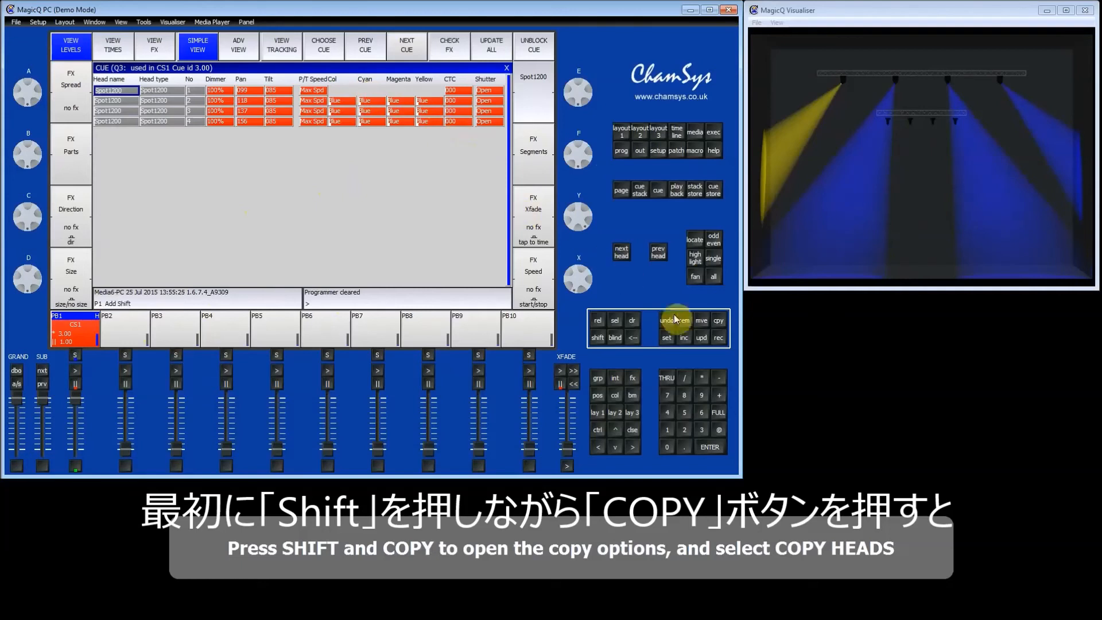
{"action": "left_click", "coordinate": [718, 321]}
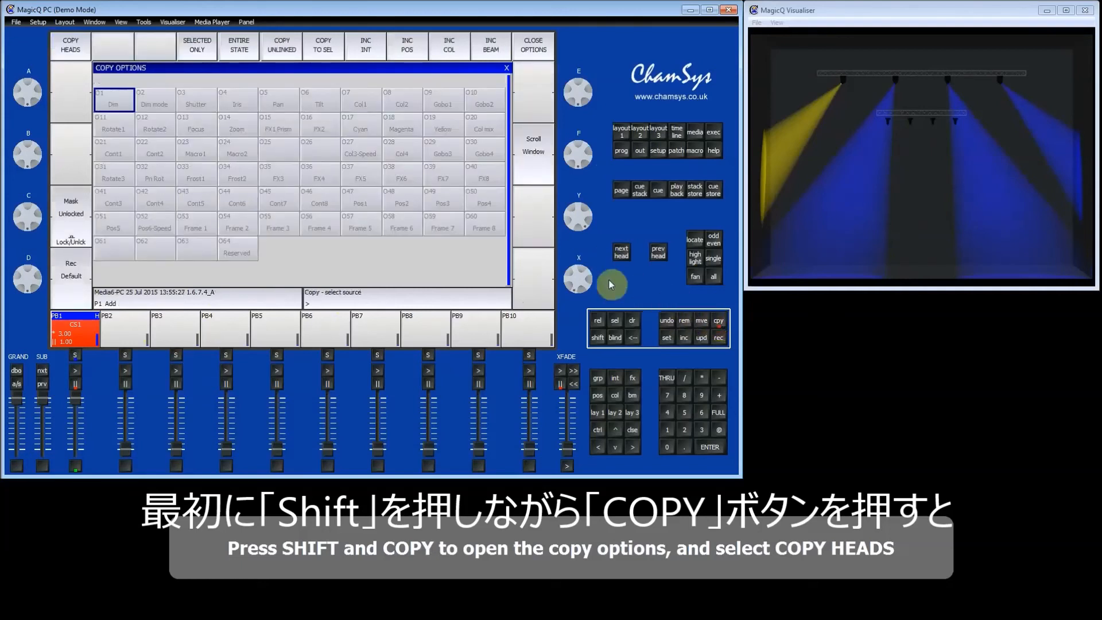
{"action": "left_click", "coordinate": [76, 50]}
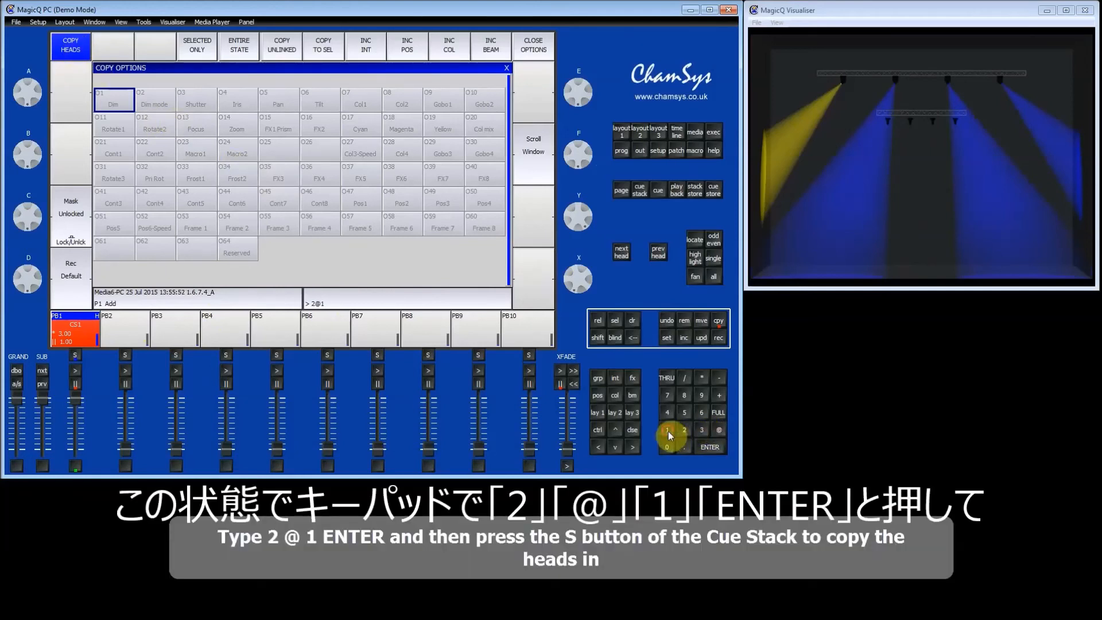
{"action": "left_click", "coordinate": [707, 446]}
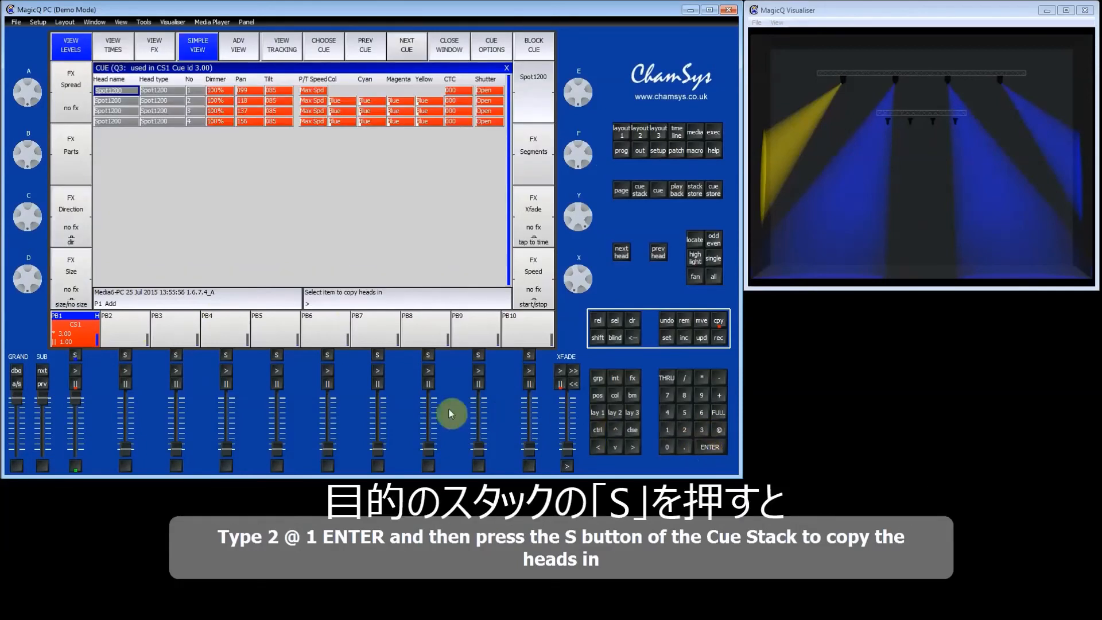
{"action": "left_click", "coordinate": [76, 355]}
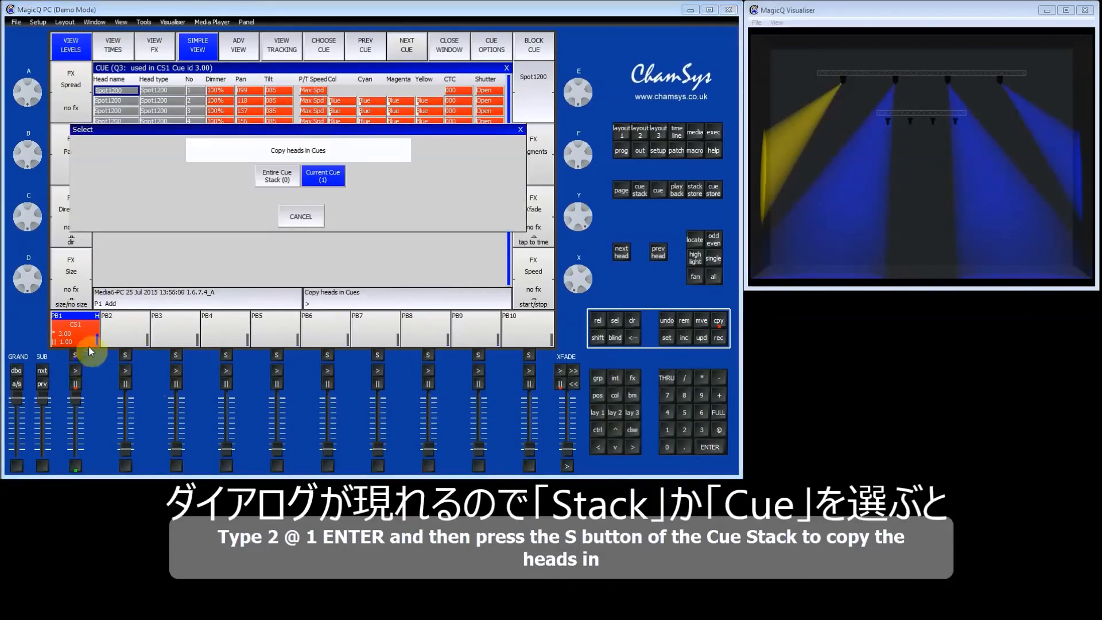
{"action": "left_click", "coordinate": [283, 179]}
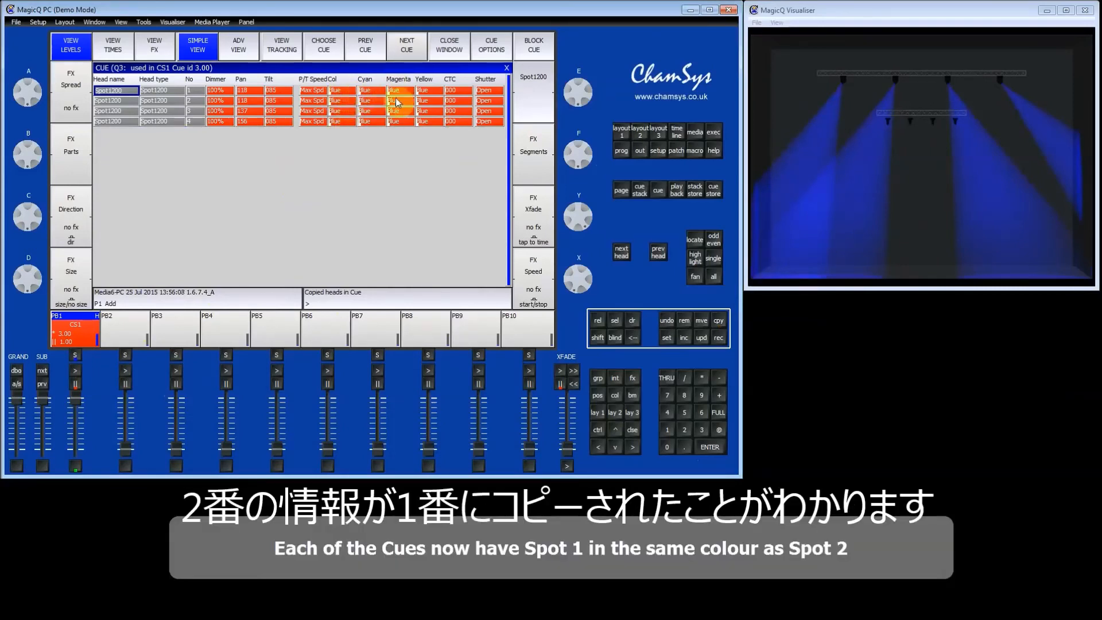
- Step PB1 through its cues to compare Spot1200 head 1 with head 2, ending on cue 1
{"action": "left_click", "coordinate": [75, 371]}
{"action": "left_click", "coordinate": [75, 370]}
{"action": "left_click", "coordinate": [74, 371]}
{"action": "left_click", "coordinate": [75, 370]}
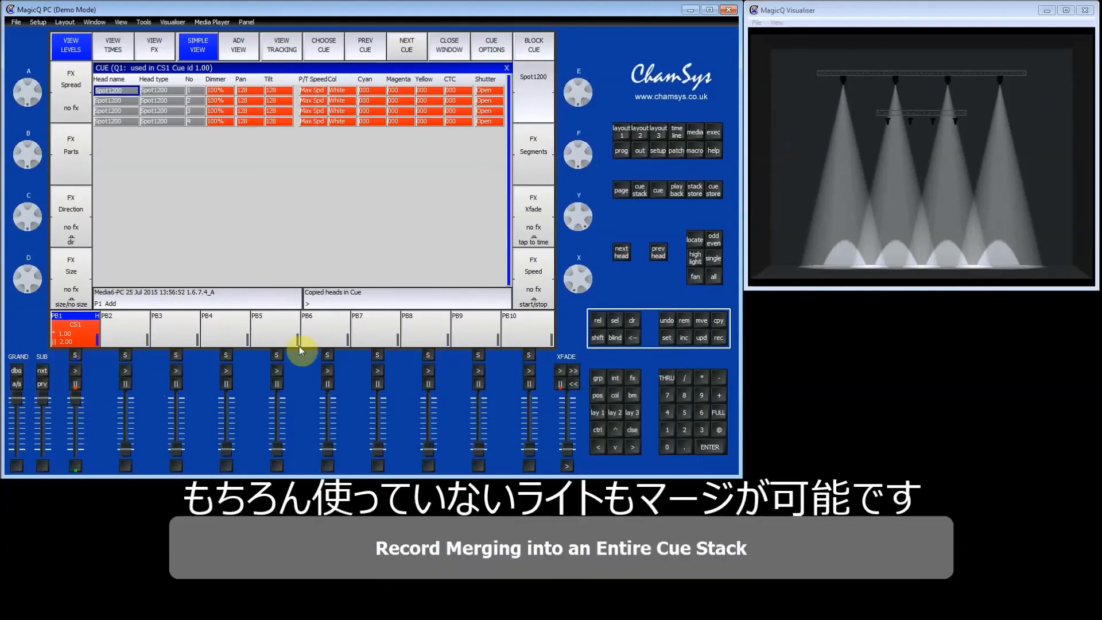
- Select all Wash575 heads, locate them, colour them Green and set their tilt to about 59
{"action": "left_click", "coordinate": [632, 337]}
{"action": "left_click", "coordinate": [621, 133]}
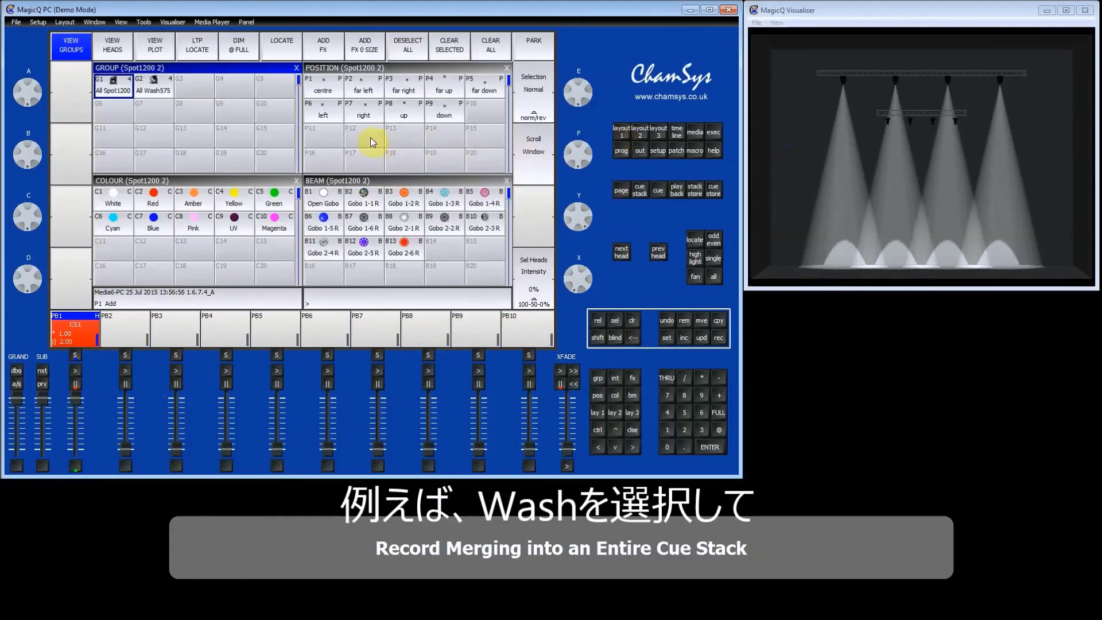
{"action": "left_click", "coordinate": [153, 89]}
{"action": "left_click", "coordinate": [284, 51]}
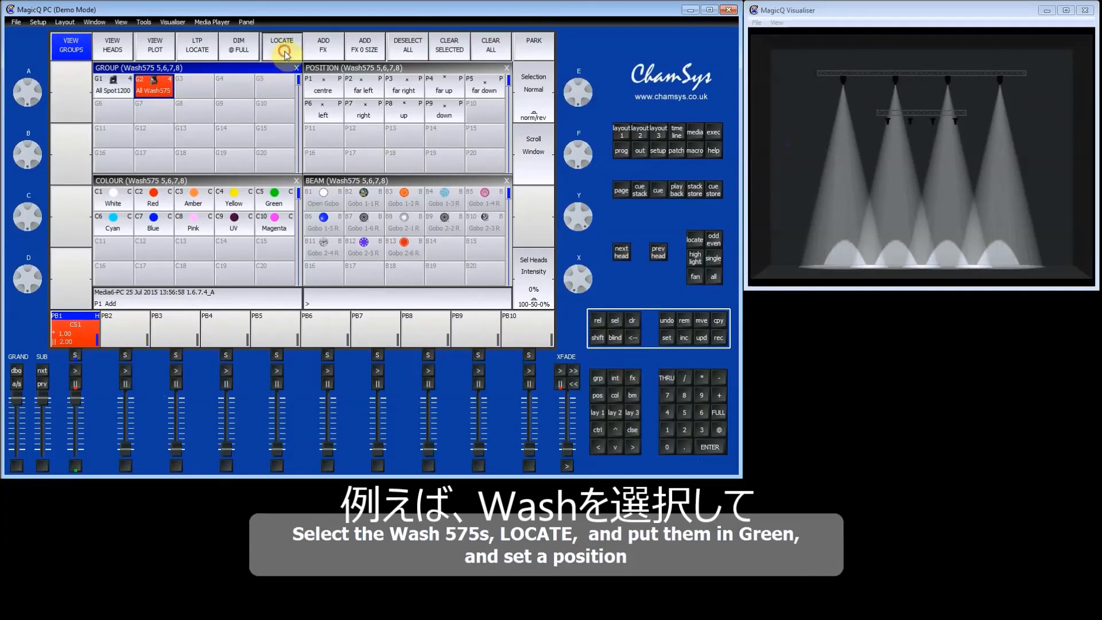
{"action": "left_click", "coordinate": [273, 202]}
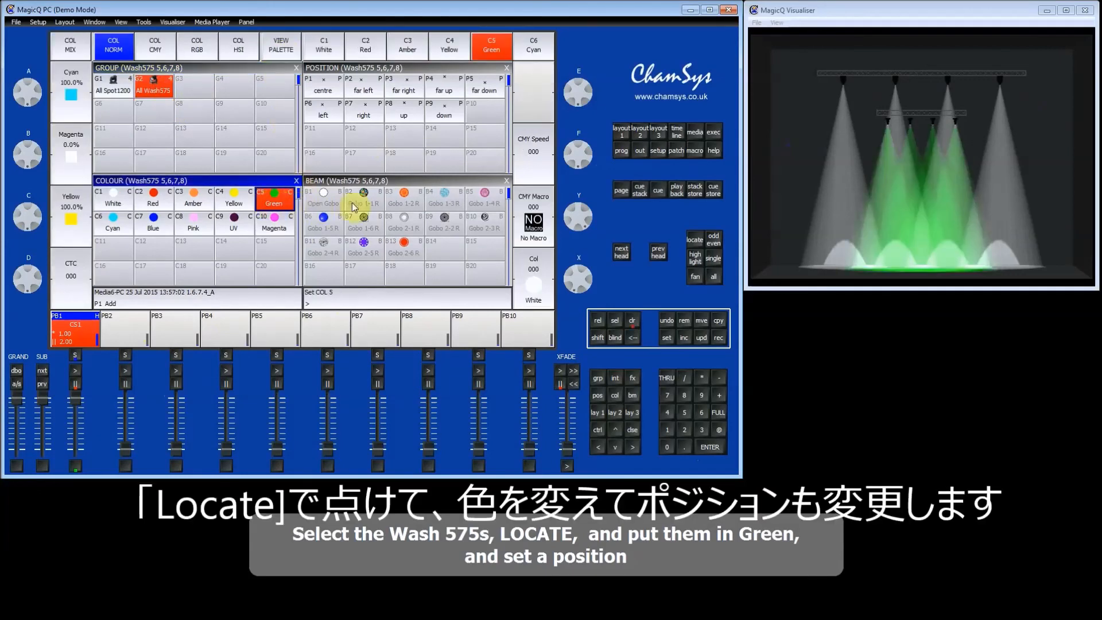
{"action": "left_click", "coordinate": [599, 394]}
{"action": "left_click_drag", "start_coordinate": [585, 216], "coordinate": [591, 246]}
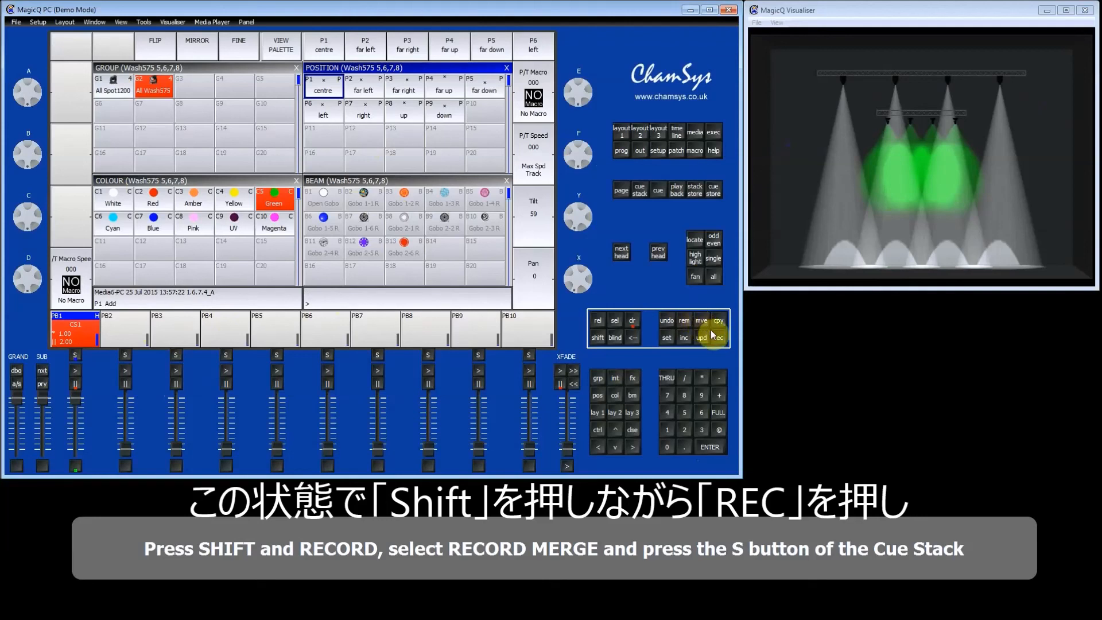
- Record the Wash575 programmer data into PB1's entire cue stack using the Rec Merge option
{"action": "key", "text": "shift"}
{"action": "left_click", "coordinate": [722, 340]}
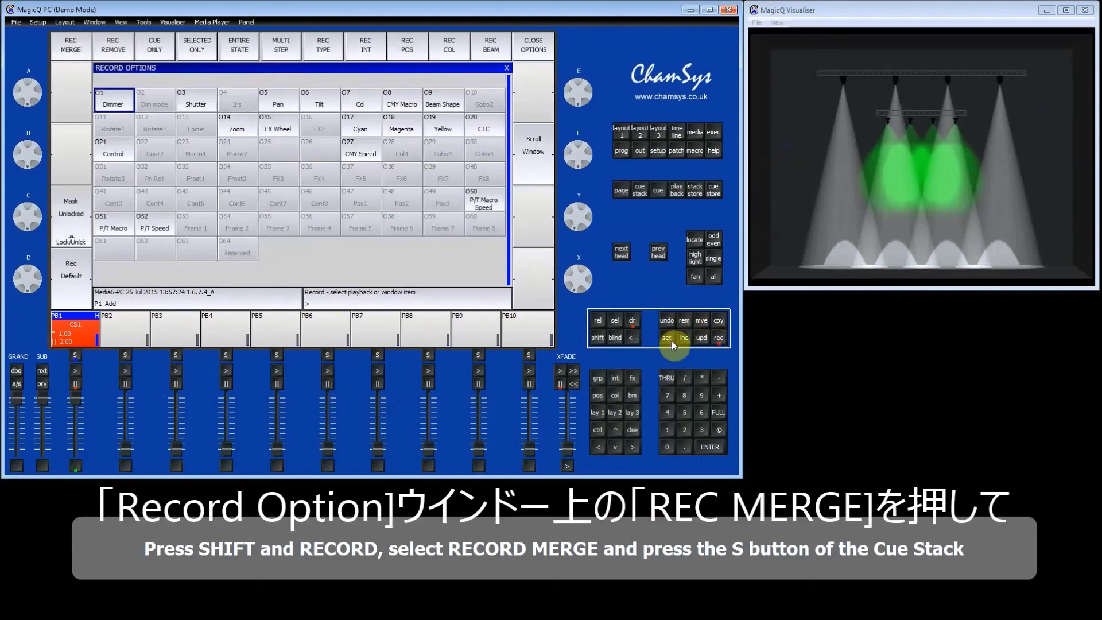
{"action": "left_click", "coordinate": [73, 48]}
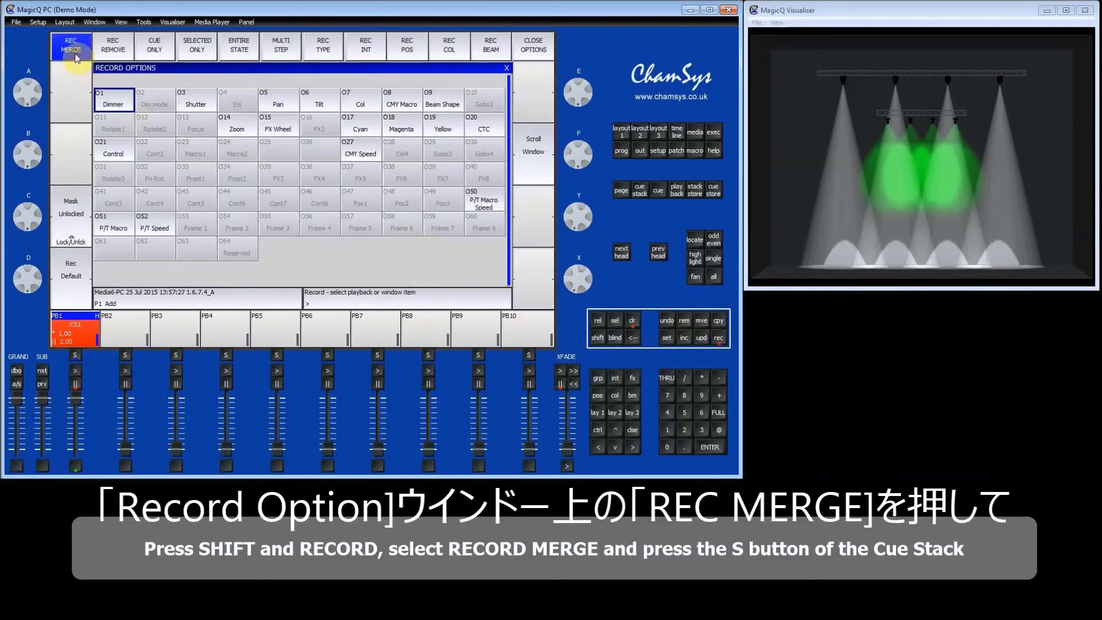
{"action": "left_click", "coordinate": [76, 355]}
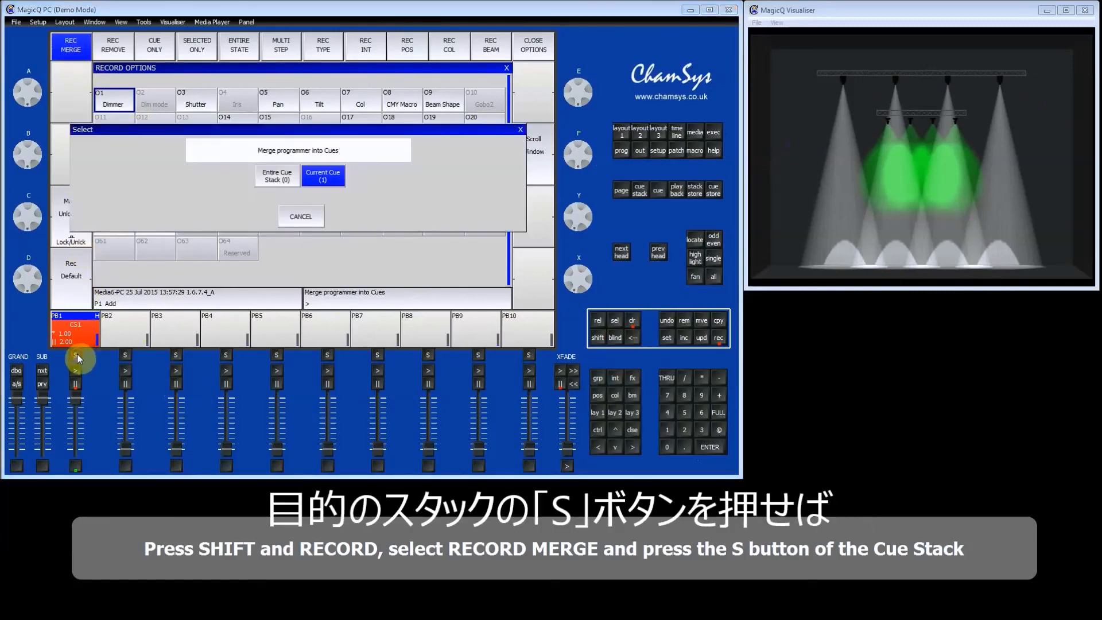
{"action": "left_click", "coordinate": [275, 177]}
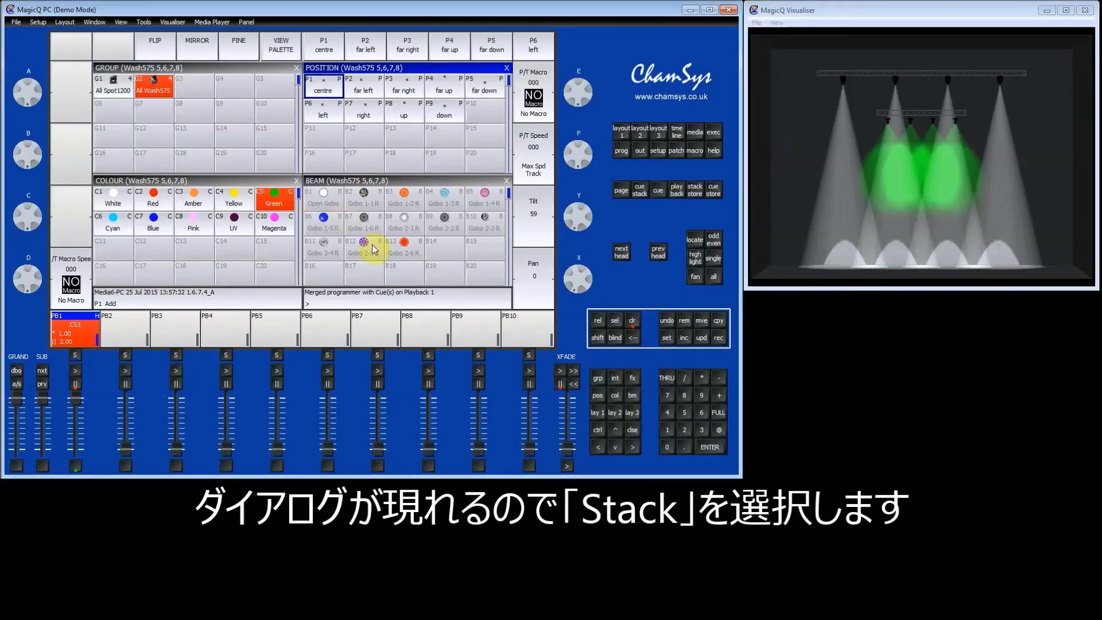
- Clear the programmer and step PB1 through cues 2, 3 and 1 to check the merged Wash575 heads, ending on cue 3
{"action": "left_click", "coordinate": [633, 321]}
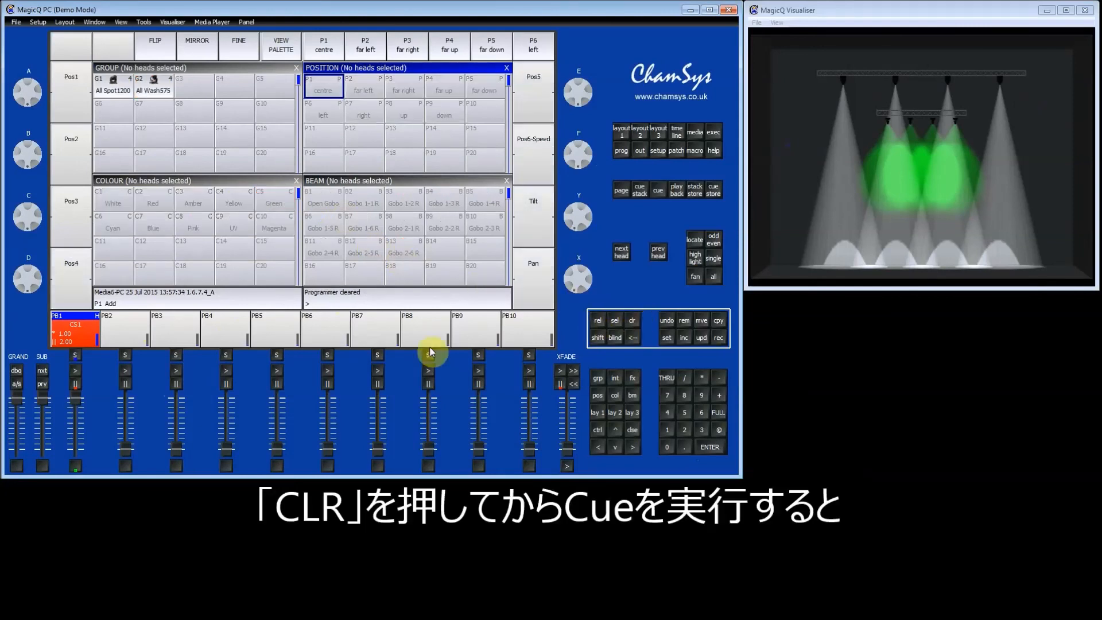
{"action": "left_click", "coordinate": [77, 371]}
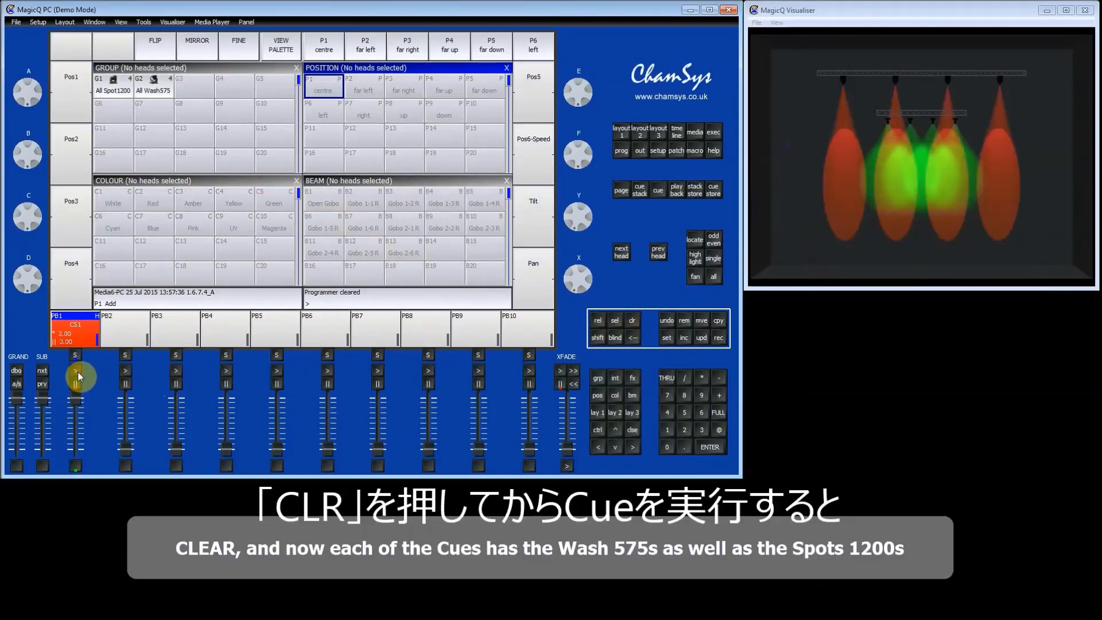
{"action": "left_click", "coordinate": [76, 371]}
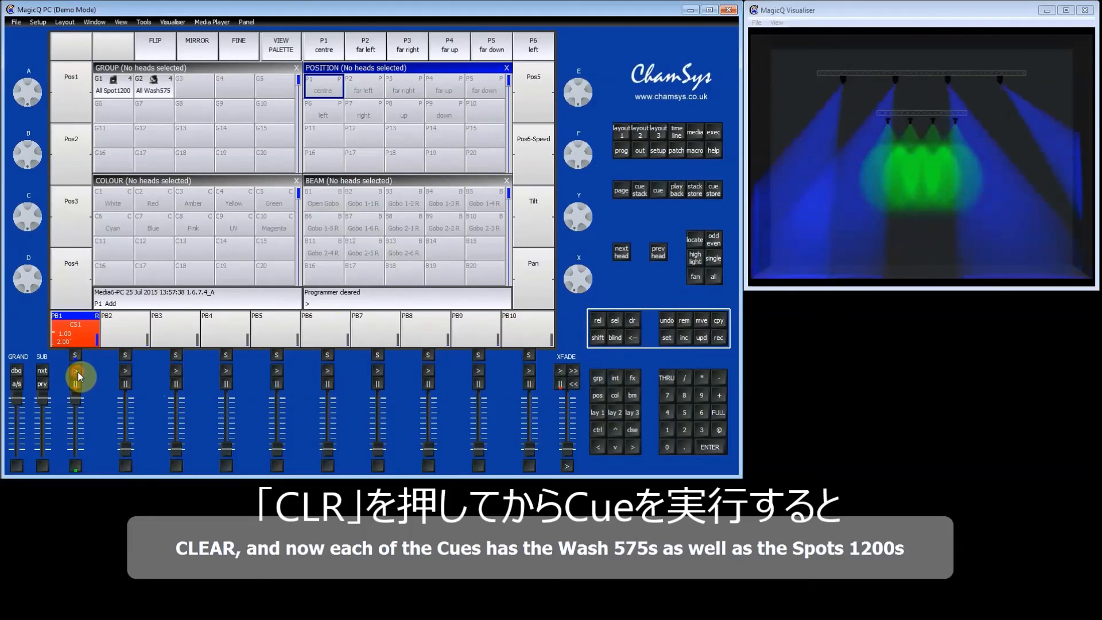
{"action": "left_click", "coordinate": [77, 371]}
{"action": "left_click", "coordinate": [76, 371]}
{"action": "left_click", "coordinate": [78, 373]}
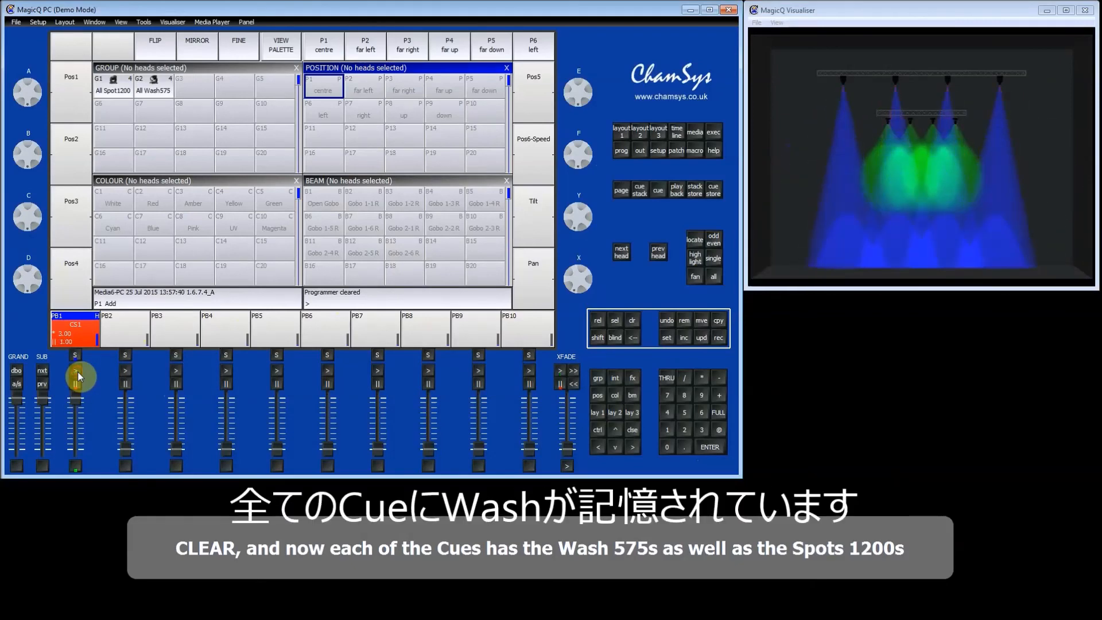
- Check the Wash575 entries of cues 3 and 2 of PB1 in the Cue window, returning to cue 3
{"action": "left_click", "coordinate": [658, 190]}
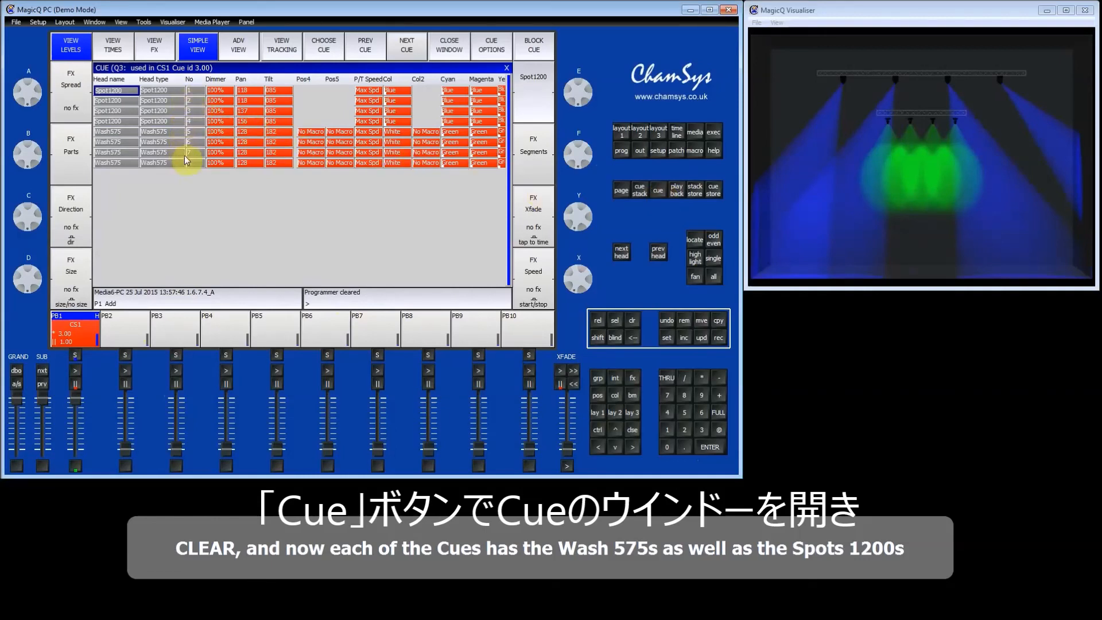
{"action": "left_click", "coordinate": [369, 51]}
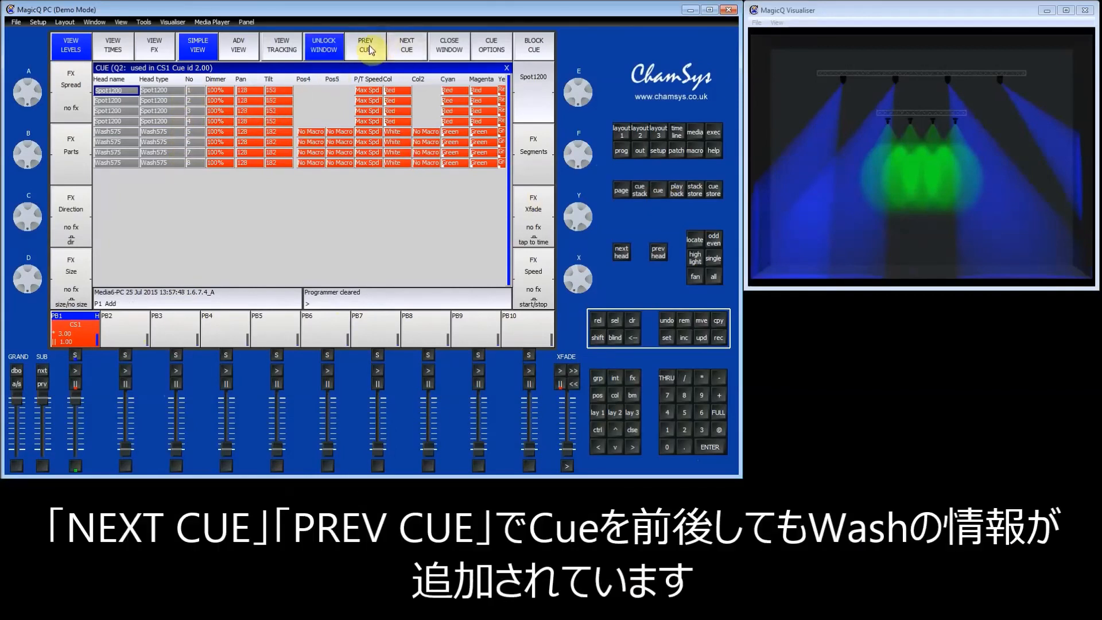
{"action": "left_click", "coordinate": [395, 50]}
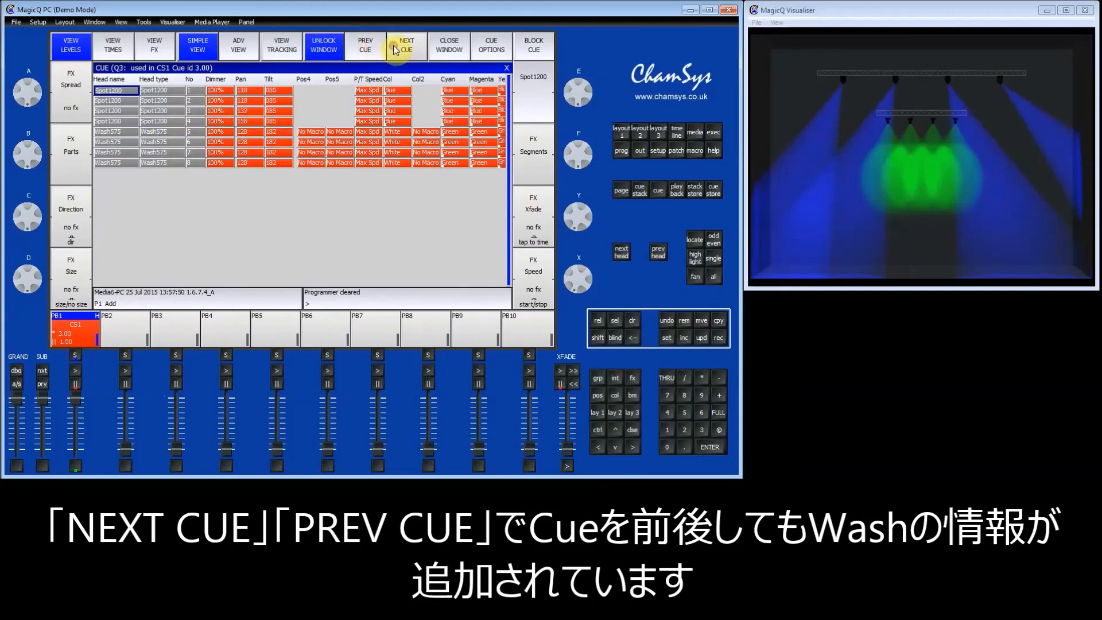